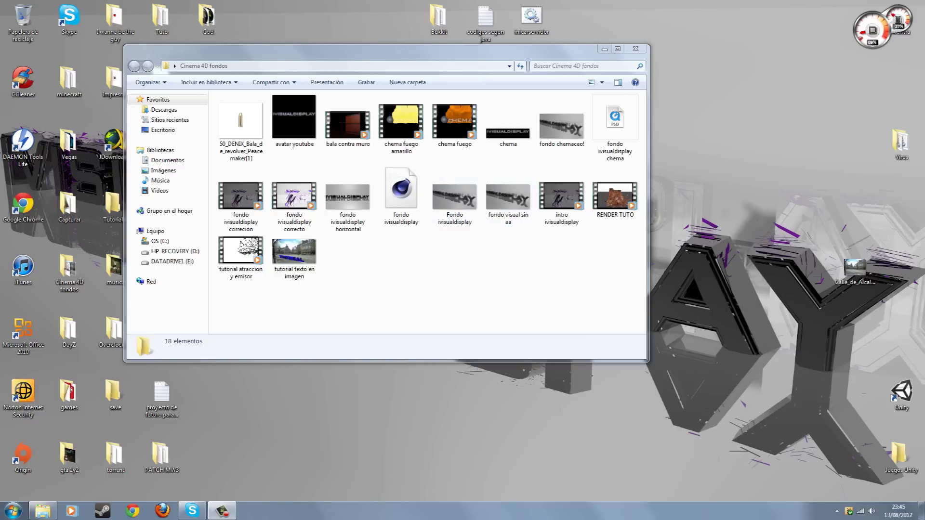
# Preview the 'tutorial texto en imagen' picture full screen, then close the photo viewer
pyautogui.doubleClick(294, 251)
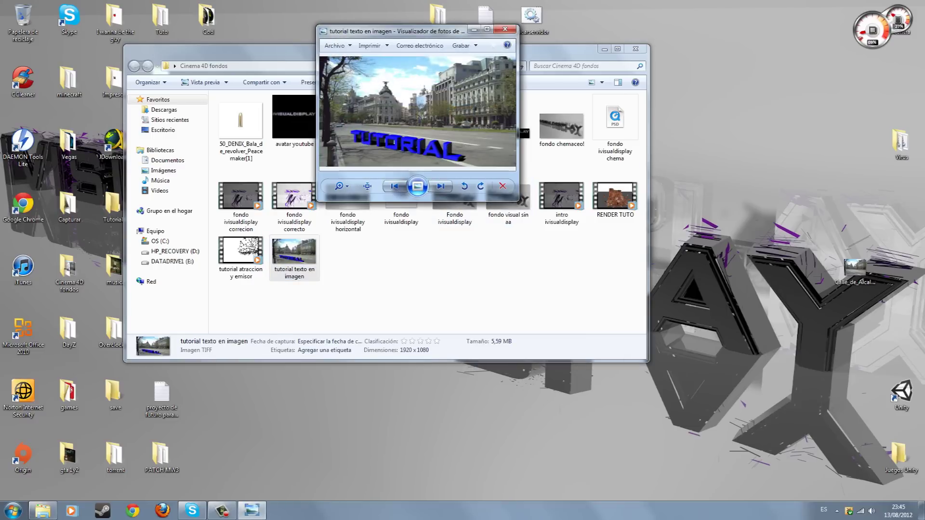
pyautogui.click(418, 186)
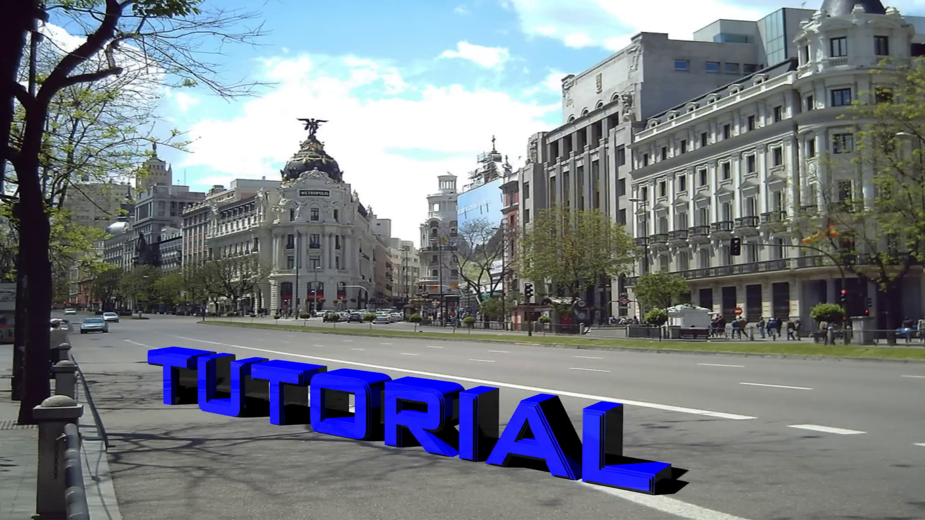
pyautogui.press('Escape')
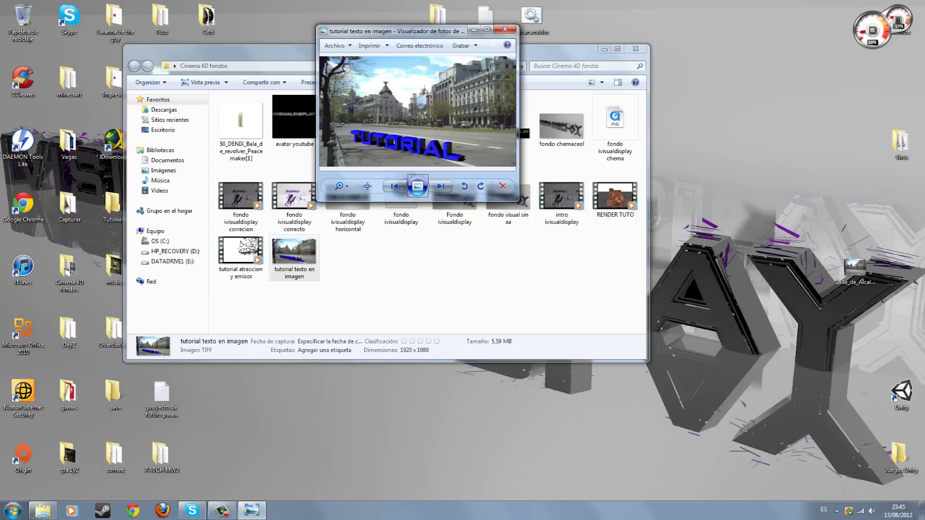
pyautogui.moveTo(423, 31); pyautogui.dragTo(488, 65)
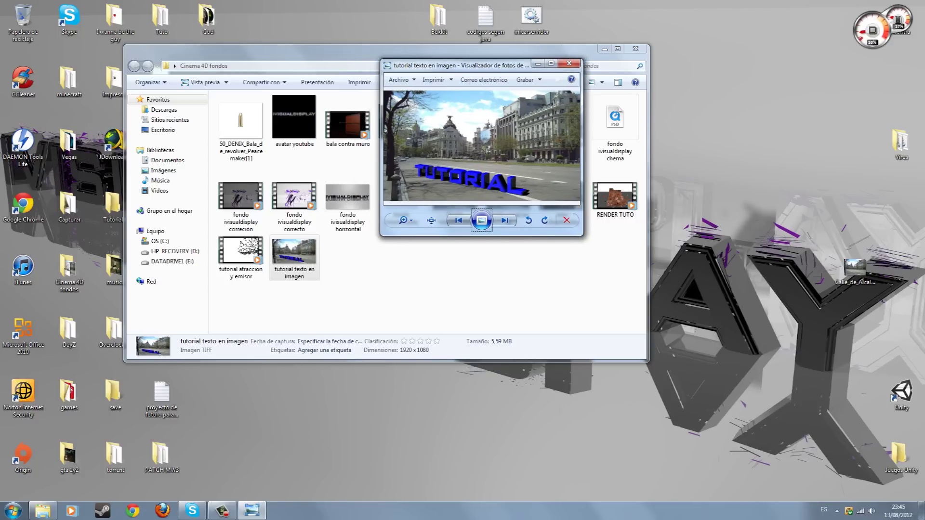
pyautogui.click(481, 220)
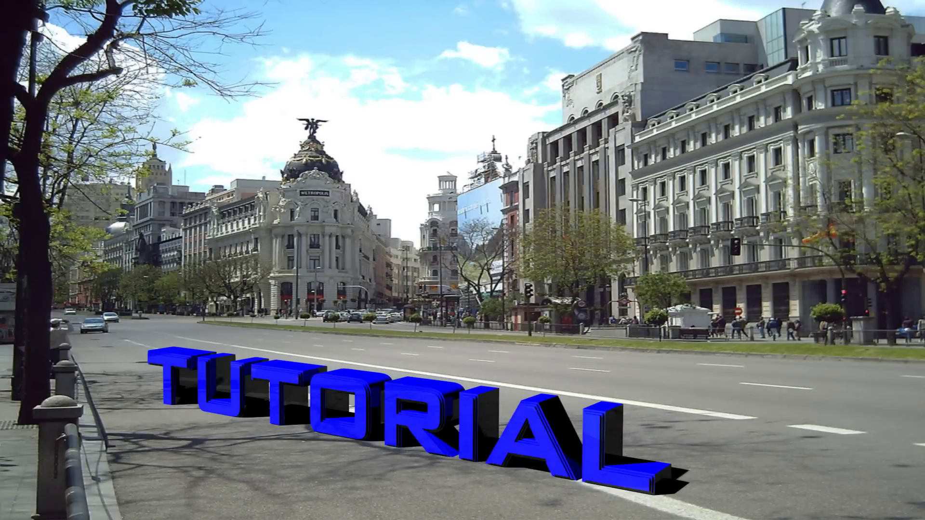
pyautogui.press('Escape')
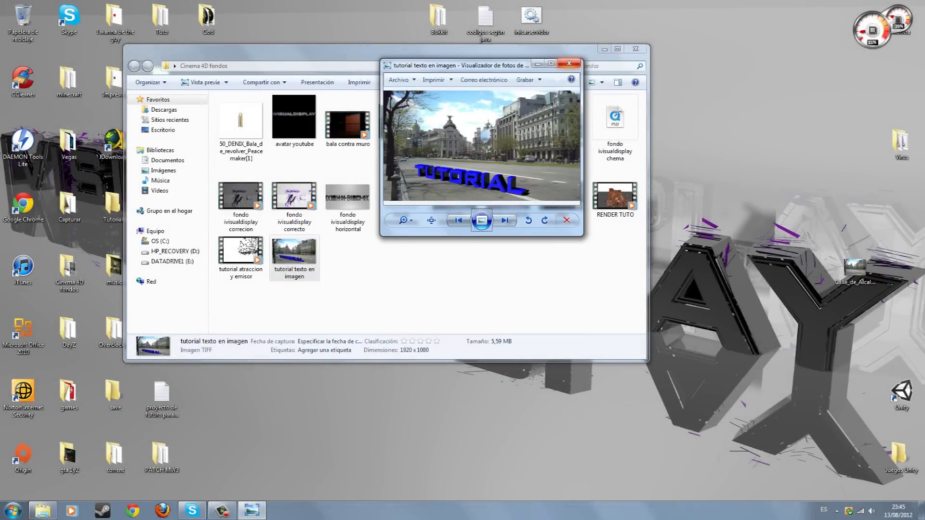
pyautogui.click(569, 63)
# Launch CINEMA 4D 64 Bit from C:\Archivos de programa\MAXON\Cinema 4D R13
pyautogui.click(635, 48)
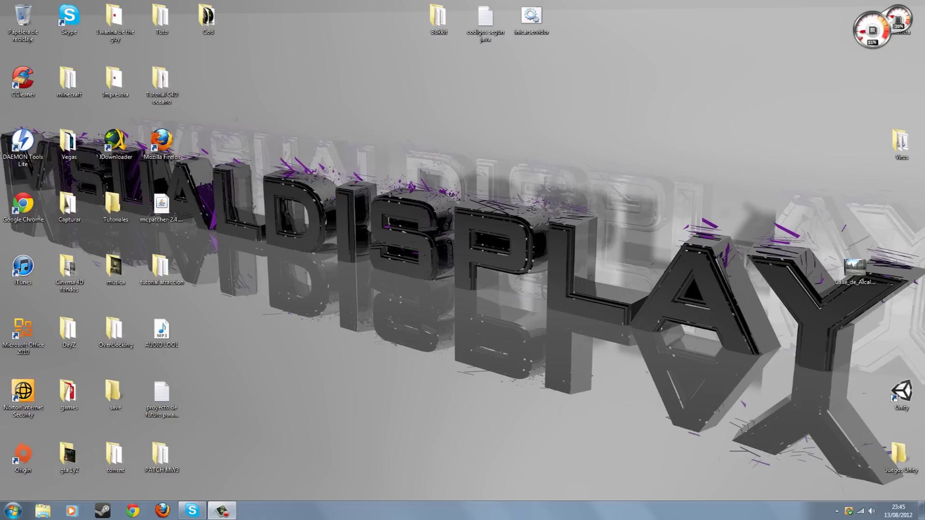
pyautogui.click(12, 511)
pyautogui.click(159, 348)
pyautogui.doubleClick(229, 118)
pyautogui.doubleClick(245, 120)
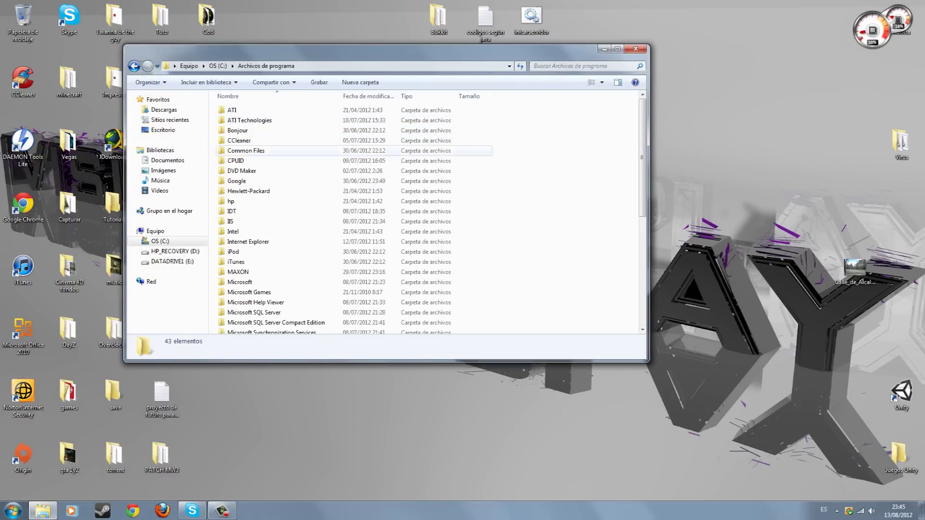
pyautogui.doubleClick(238, 271)
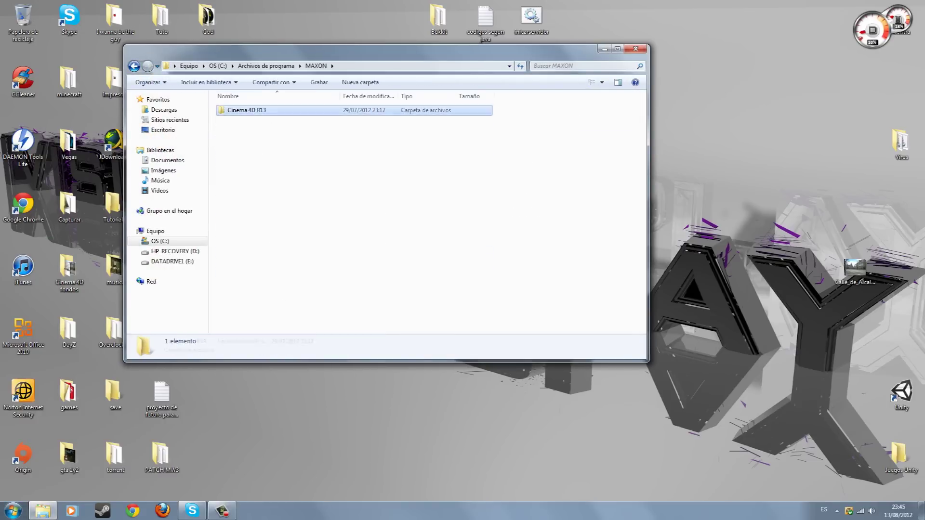
pyautogui.doubleClick(246, 110)
pyautogui.click(251, 211)
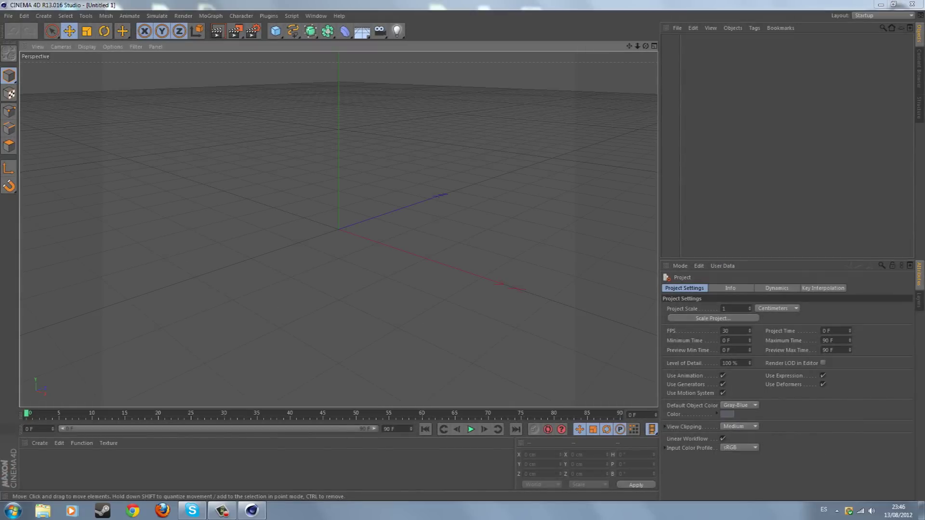
# Add a Background object and create a new Mat material
pyautogui.click(362, 31)
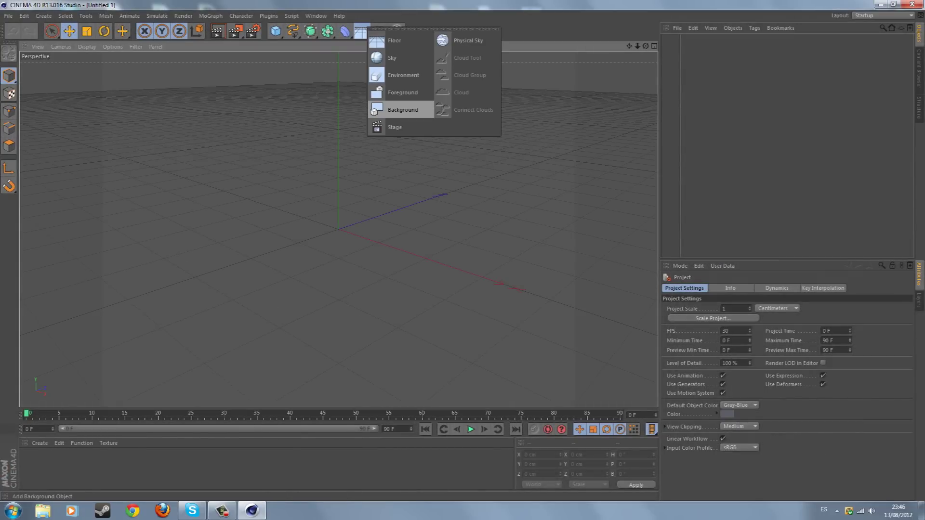
pyautogui.click(402, 110)
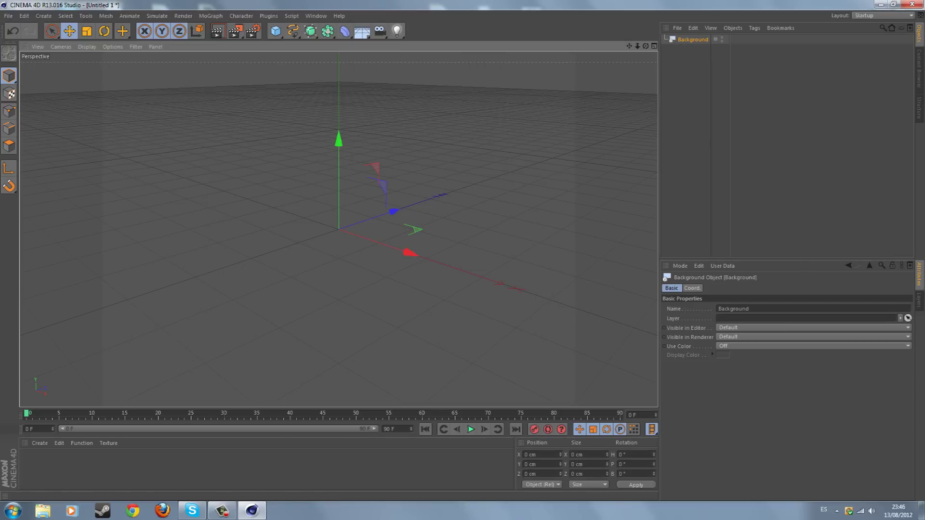
pyautogui.click(40, 443)
pyautogui.click(48, 357)
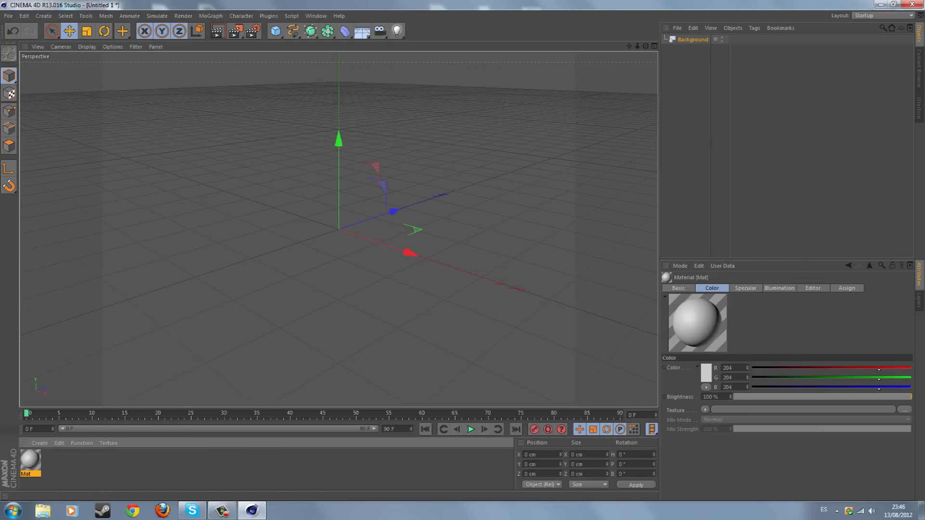
pyautogui.doubleClick(30, 460)
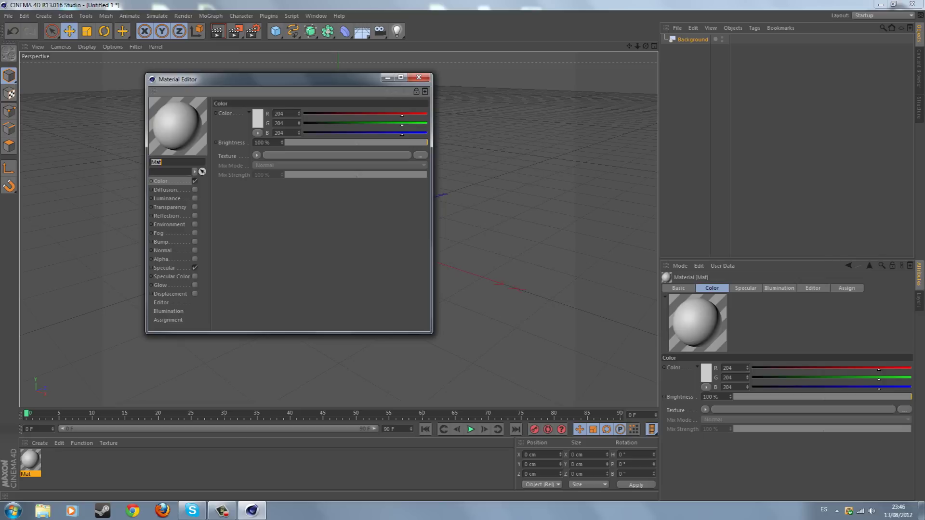
# Load the Calle_de_Alcalá Madrid photo as Mat's Color texture and apply Mat to Background
pyautogui.click(420, 155)
pyautogui.scroll(-5, 296, 231)
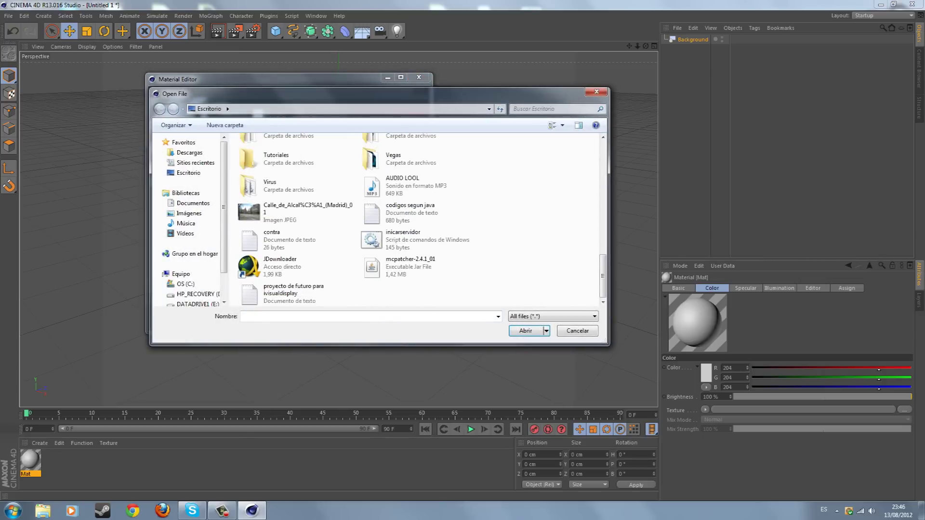
pyautogui.click(284, 212)
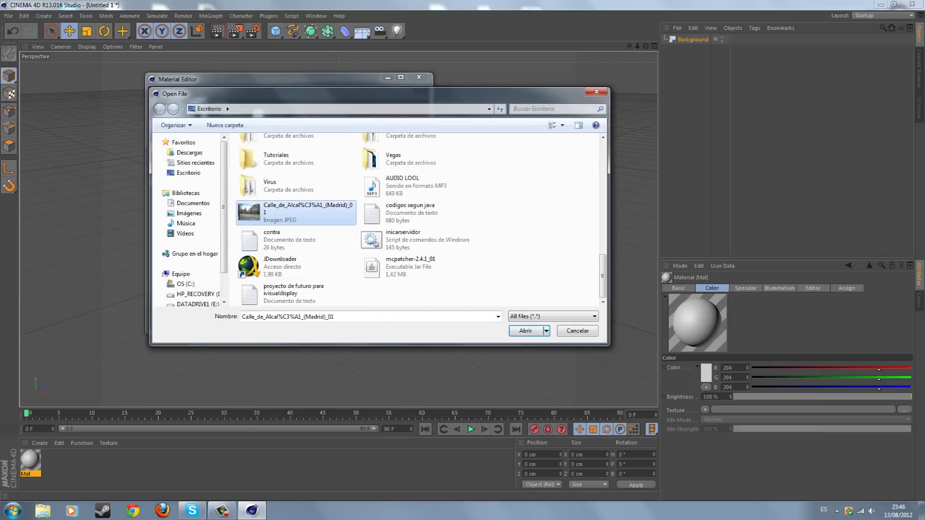
pyautogui.moveTo(297, 212)
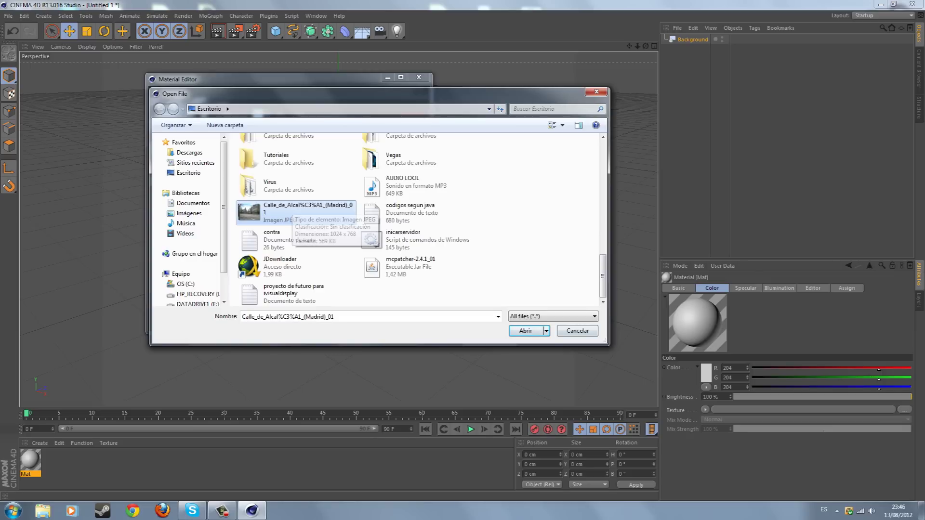
pyautogui.doubleClick(288, 210)
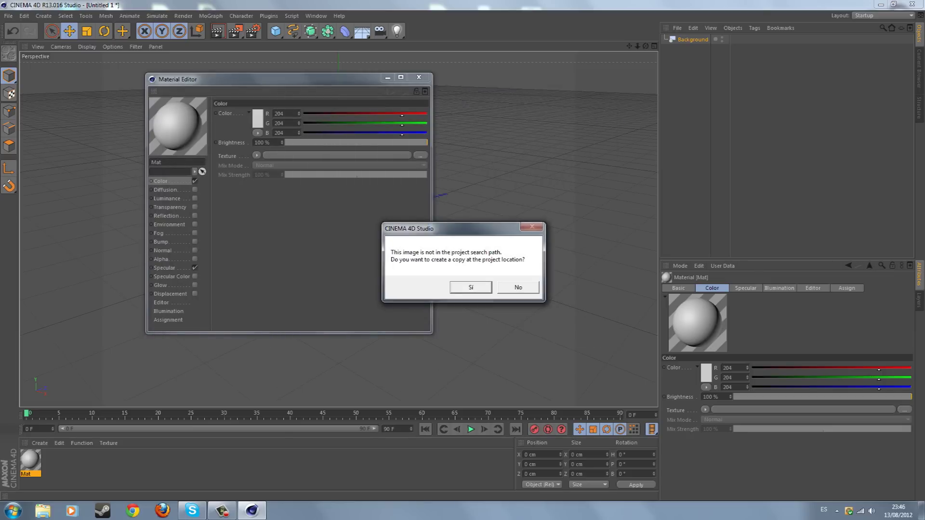
pyautogui.press('Return')
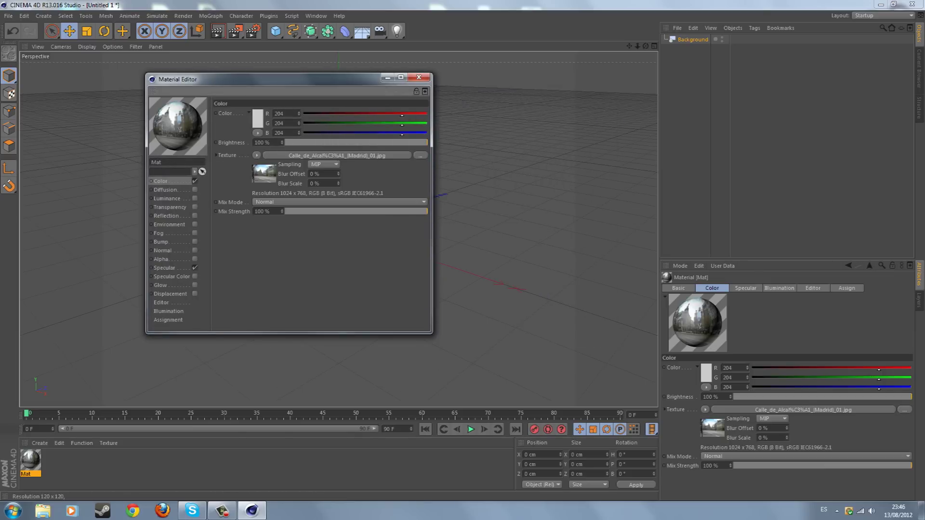
pyautogui.click(419, 77)
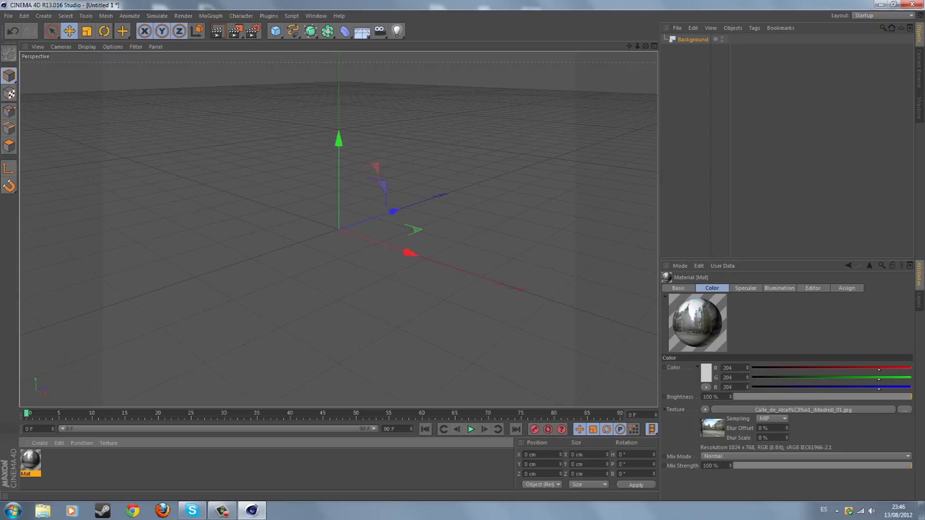
pyautogui.moveTo(31, 460); pyautogui.dragTo(692, 39)
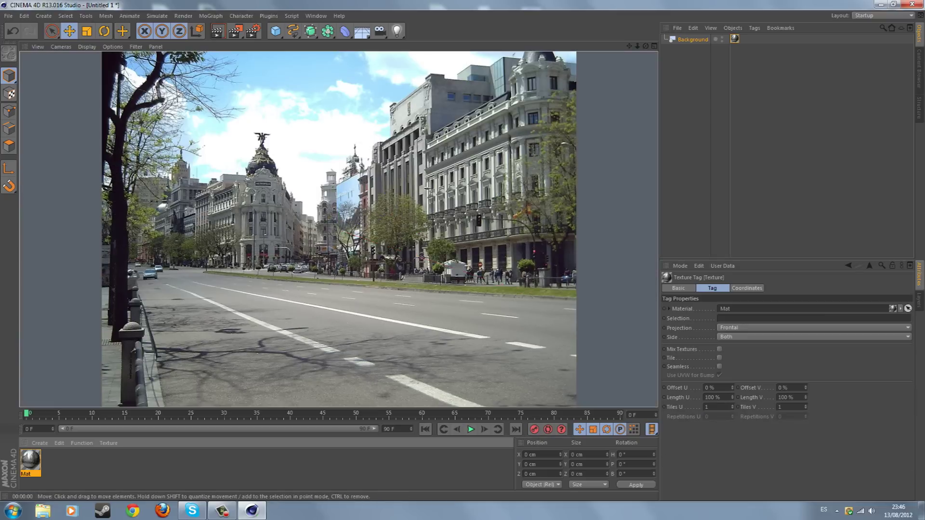
pyautogui.hotkey('ctrl', 'shift', 'a')
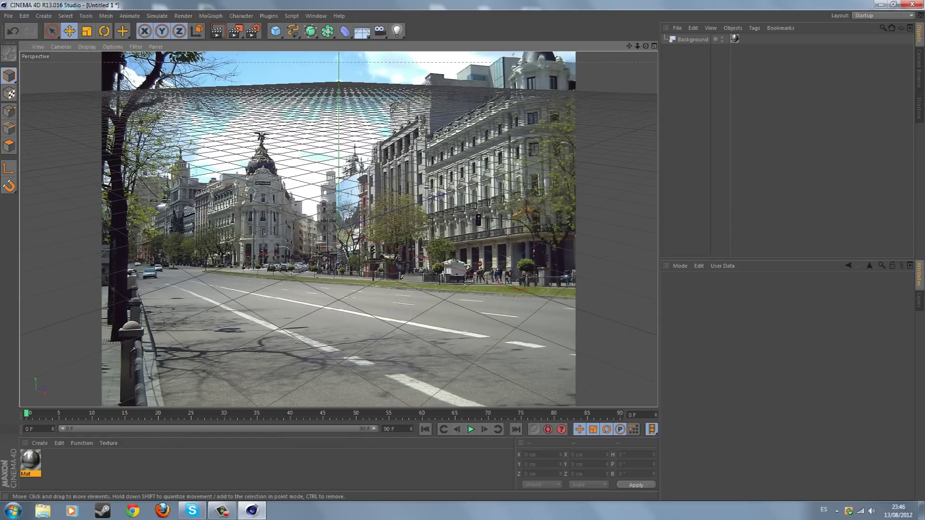
pyautogui.click(362, 31)
# Add a Plane, then rotate and move it down onto the street's perspective
pyautogui.click(276, 31)
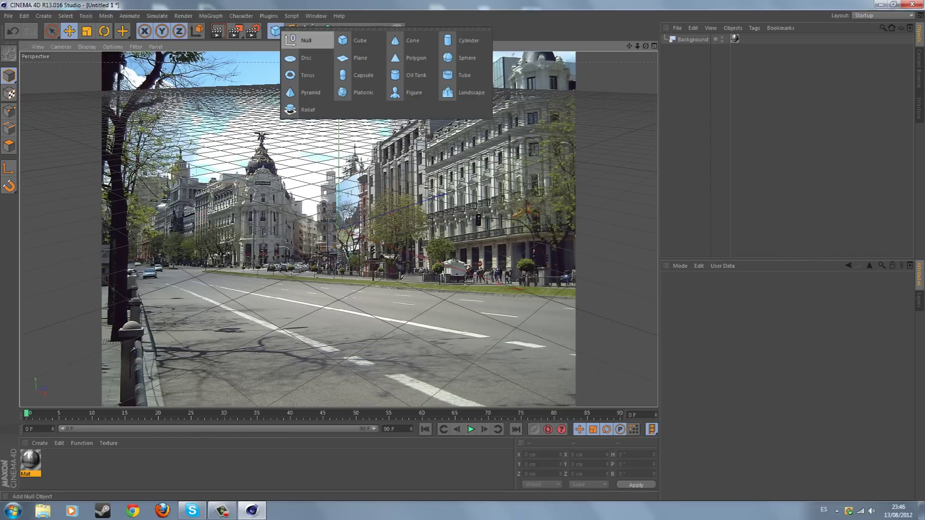
pyautogui.click(357, 58)
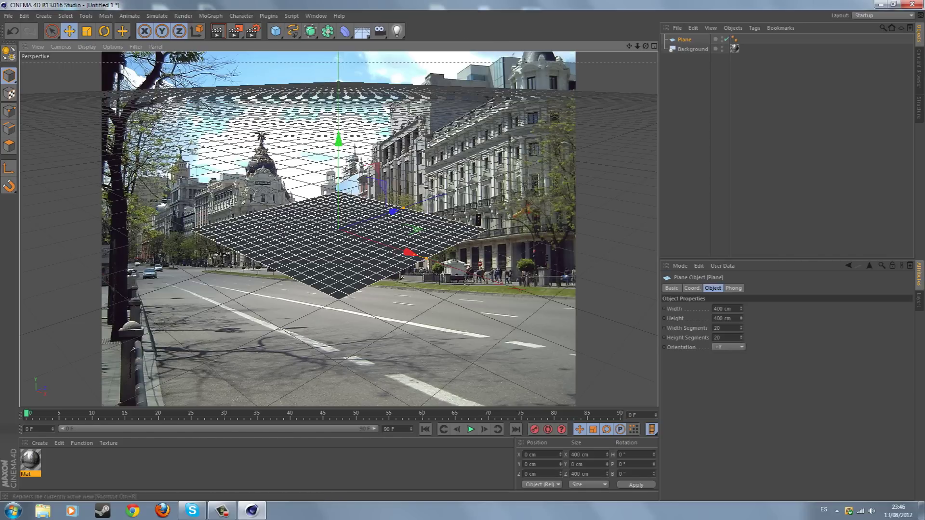
pyautogui.press('r')
pyautogui.moveTo(300, 226)
pyautogui.mouseDown()
pyautogui.moveTo(303, 255)
pyautogui.moveTo(301, 223)
pyautogui.moveTo(300, 241)
pyautogui.mouseUp()
pyautogui.click(69, 31)
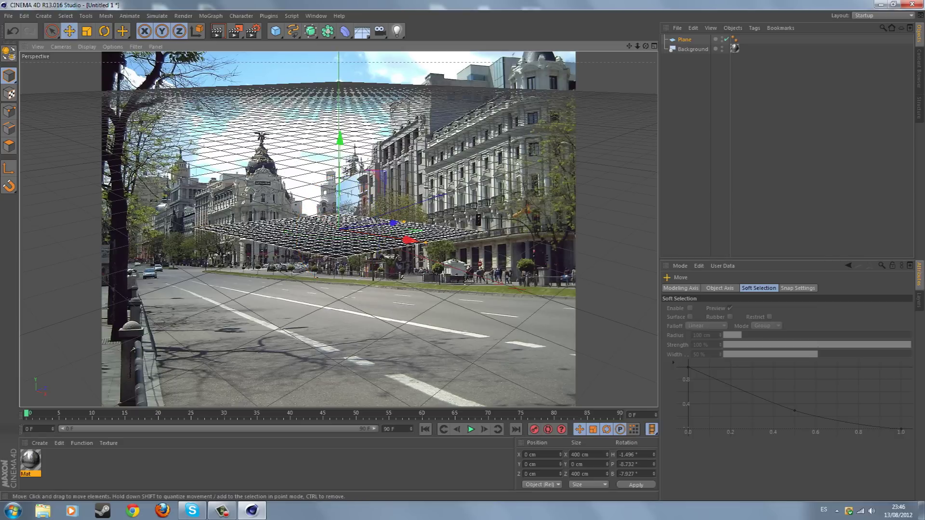
pyautogui.moveTo(338, 140); pyautogui.dragTo(339, 231)
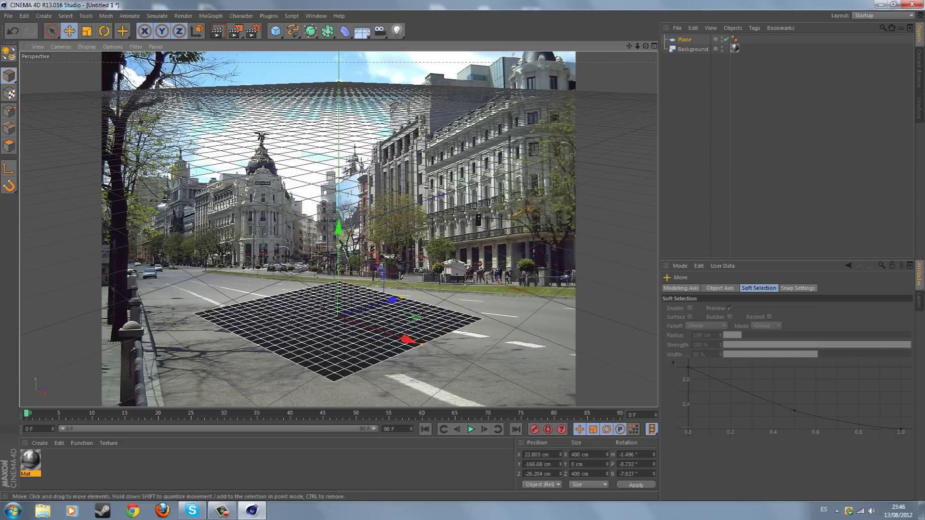
pyautogui.press('r')
pyautogui.moveTo(328, 333); pyautogui.dragTo(366, 333)
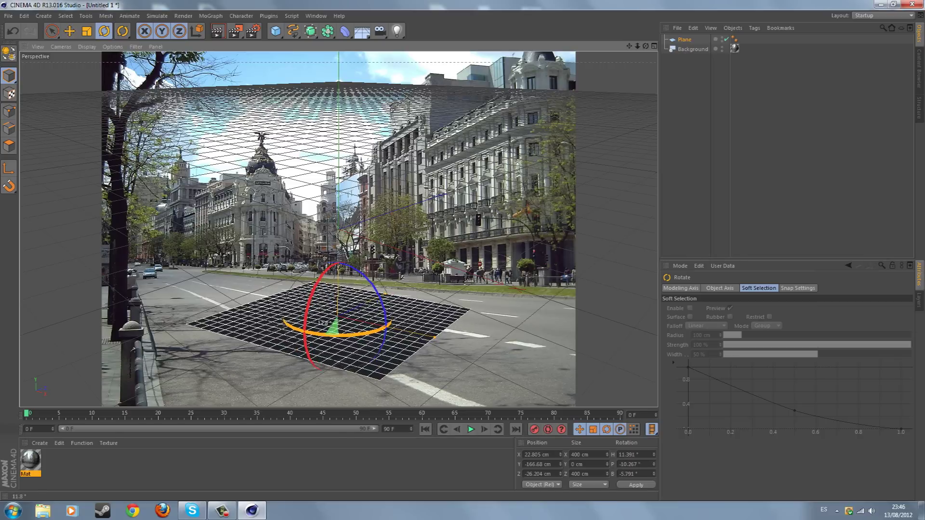
pyautogui.moveTo(378, 298); pyautogui.dragTo(359, 259)
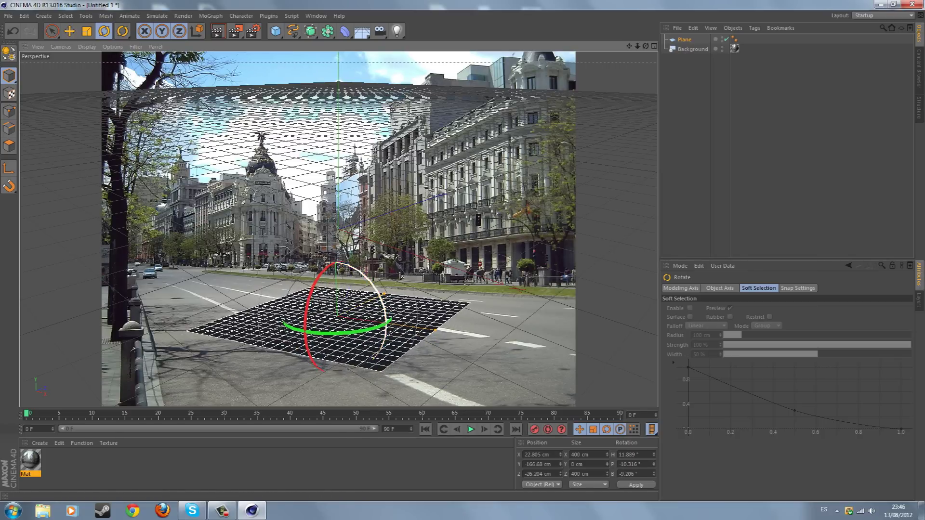
pyautogui.press('e')
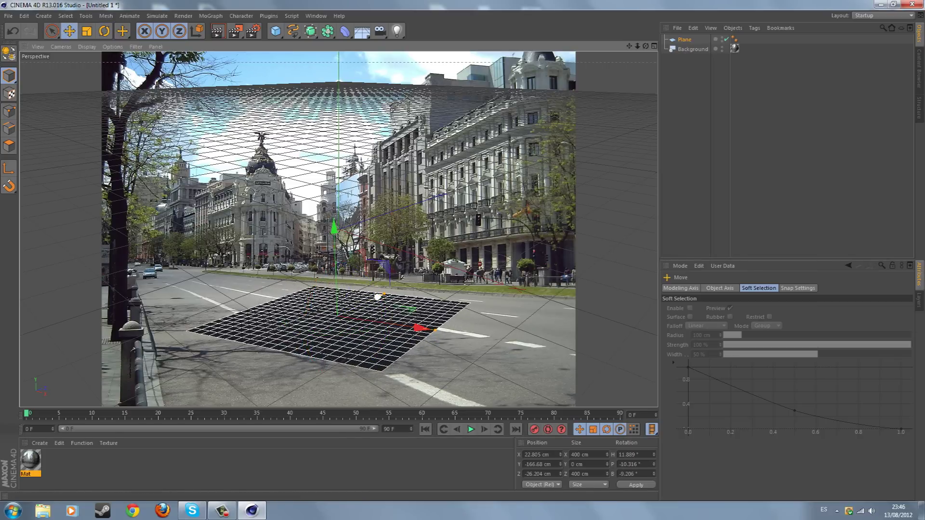
pyautogui.moveTo(377, 296); pyautogui.dragTo(388, 292)
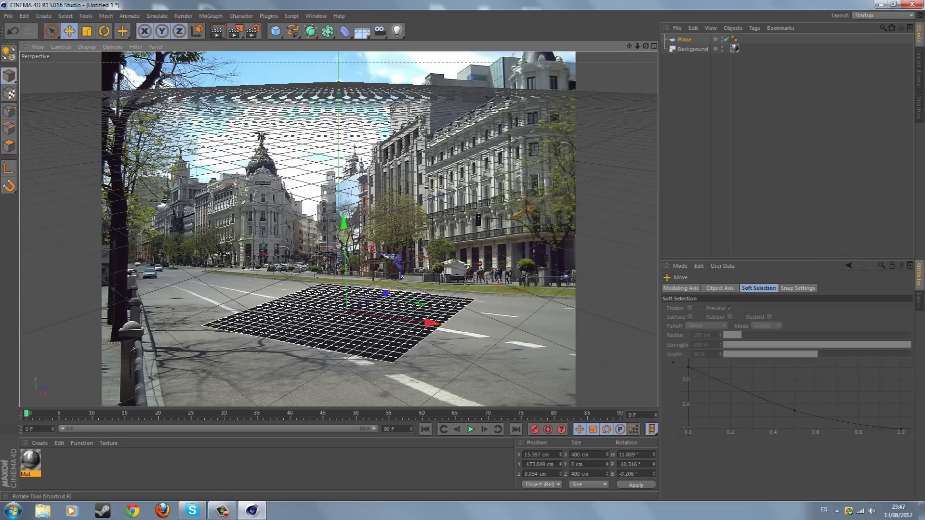
# Fine-tune the plane's tilt, scale it to about 970 cm, and apply Mat to it
pyautogui.press('r')
pyautogui.moveTo(332, 328); pyautogui.dragTo(352, 328)
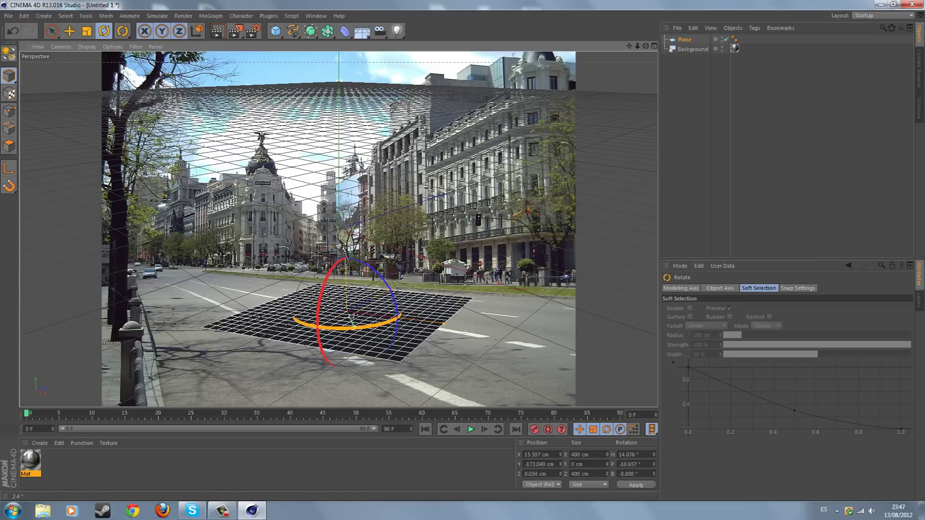
pyautogui.press('e')
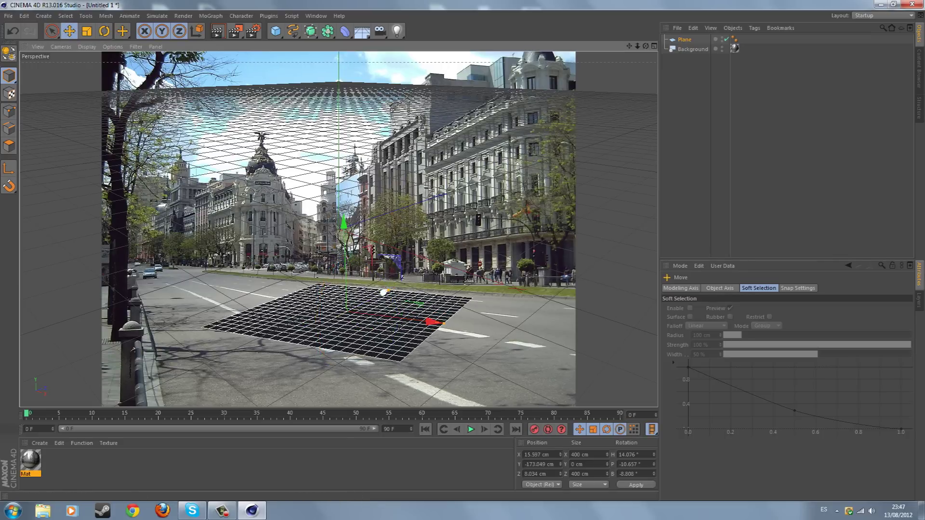
pyautogui.moveTo(381, 291); pyautogui.dragTo(385, 292)
pyautogui.press('r')
pyautogui.moveTo(358, 329); pyautogui.dragTo(366, 327)
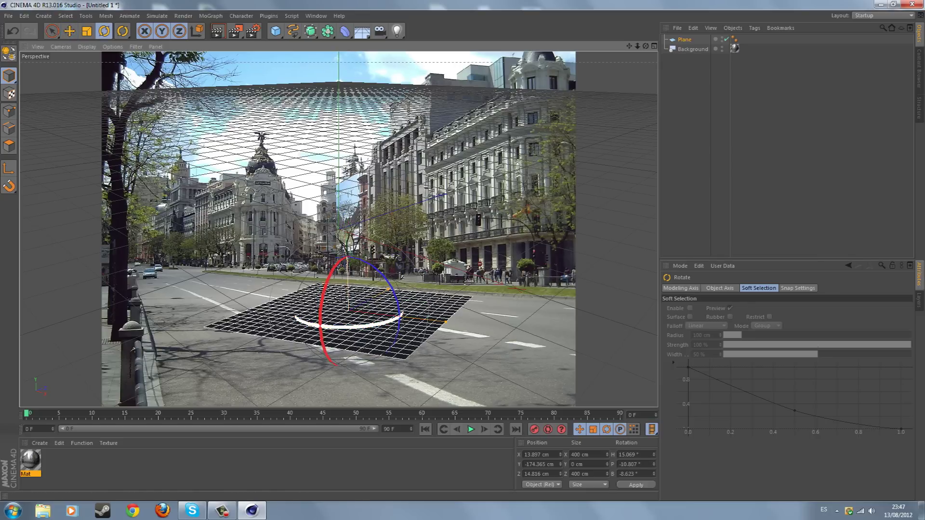
pyautogui.click(87, 30)
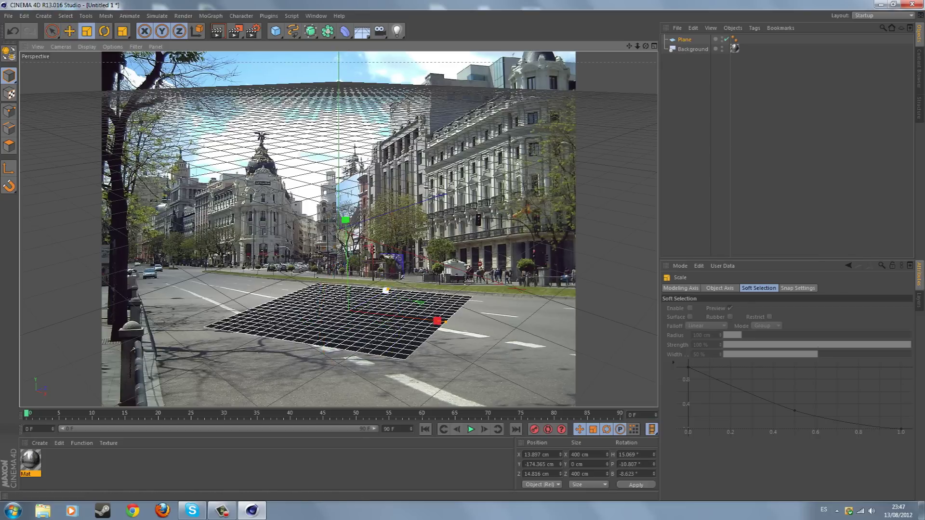
pyautogui.moveTo(386, 297)
pyautogui.mouseDown()
pyautogui.moveTo(419, 313)
pyautogui.moveTo(486, 313)
pyautogui.mouseUp()
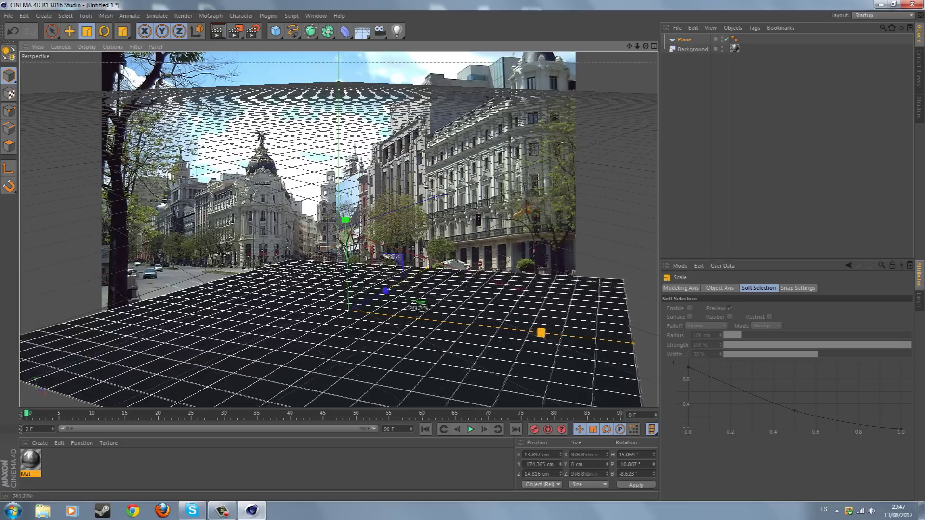
pyautogui.moveTo(418, 306); pyautogui.dragTo(407, 306)
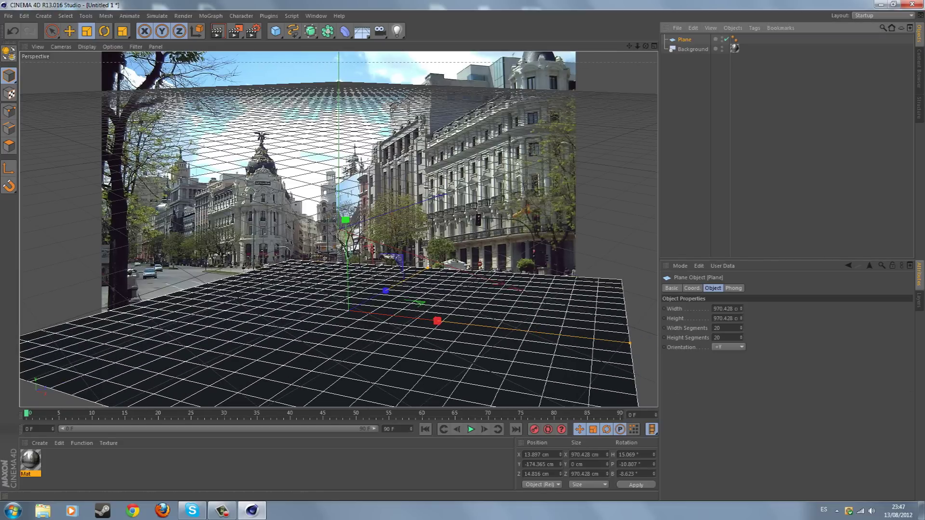
pyautogui.moveTo(30, 461); pyautogui.dragTo(337, 347)
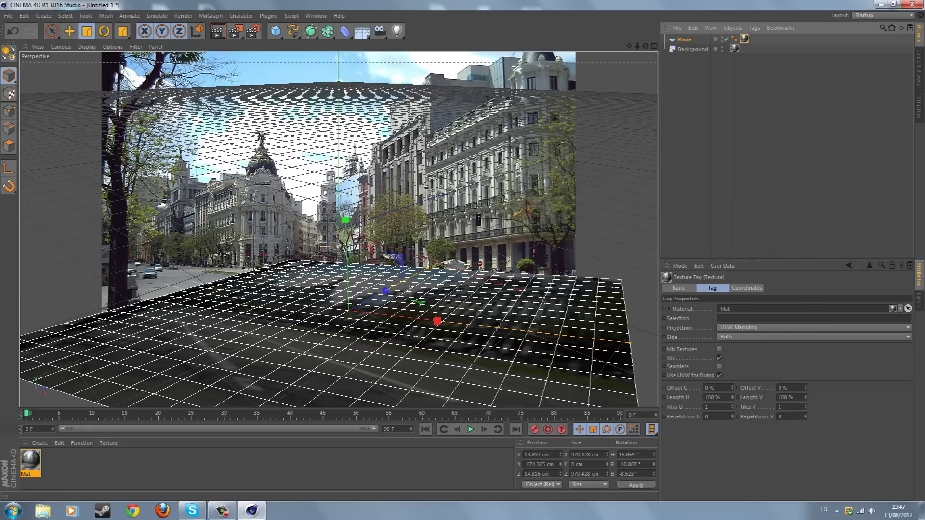
# Set the Plane's texture projection to Frontal and render the view to check the blend
pyautogui.click(814, 327)
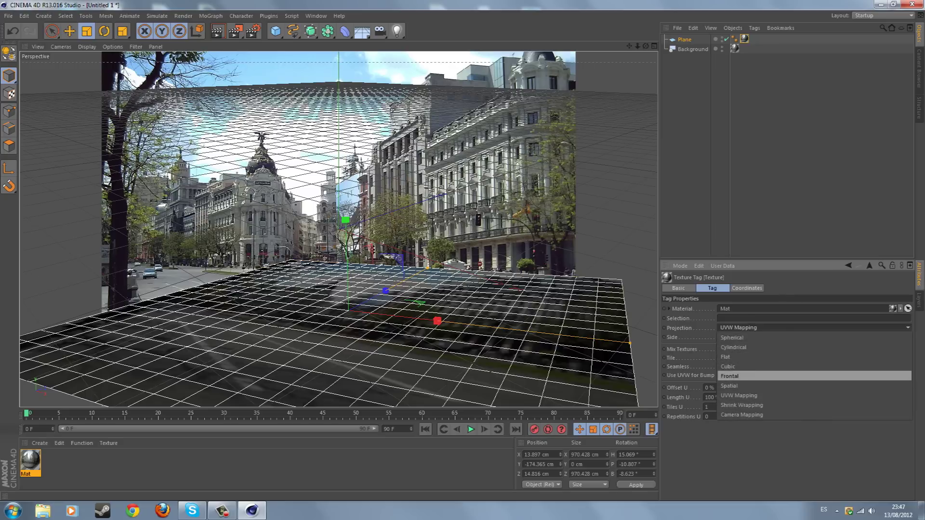
pyautogui.click(729, 376)
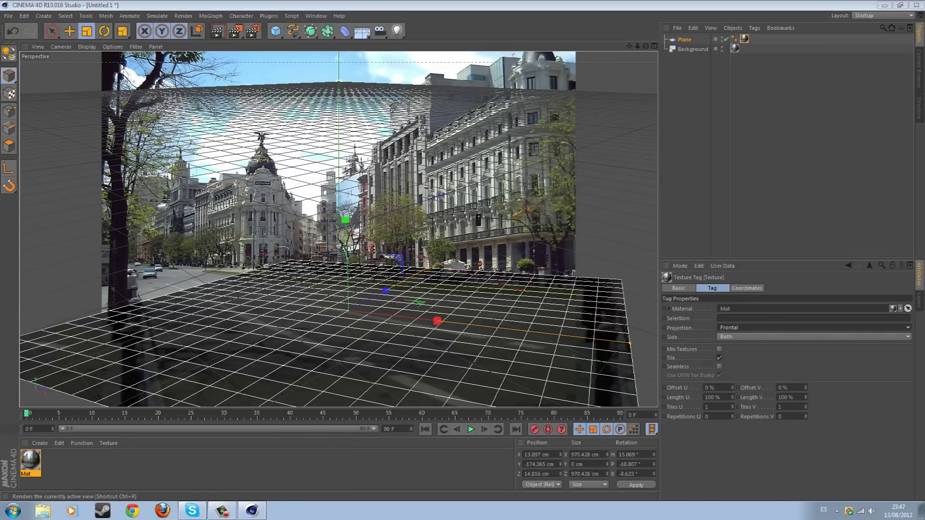
pyautogui.click(217, 30)
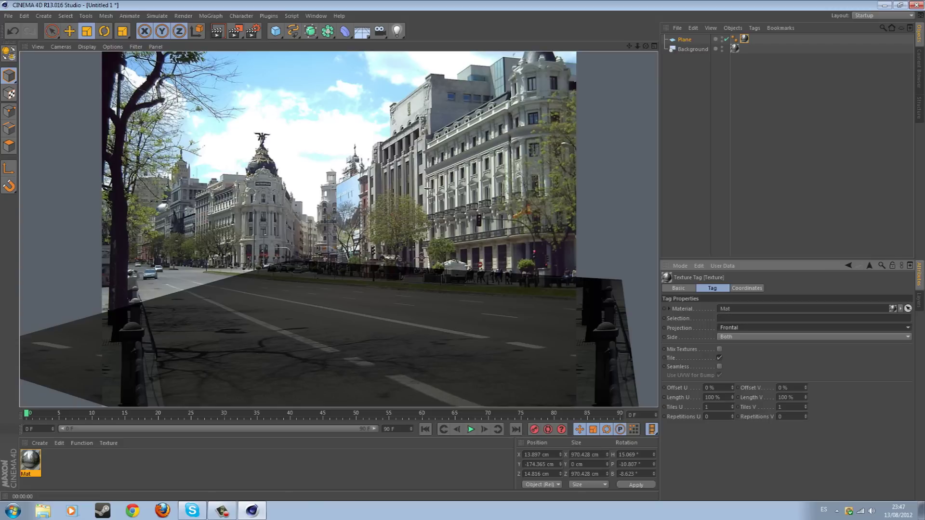
pyautogui.hotkey('ctrl', 'shift', 'a')
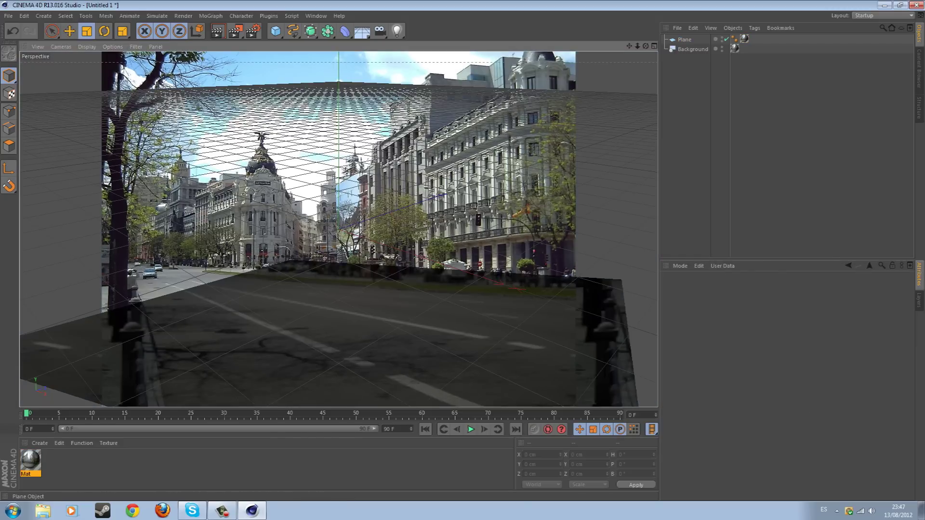
# Add Compositing tags to the Plane and the Background object
pyautogui.click(684, 40)
pyautogui.click(754, 27)
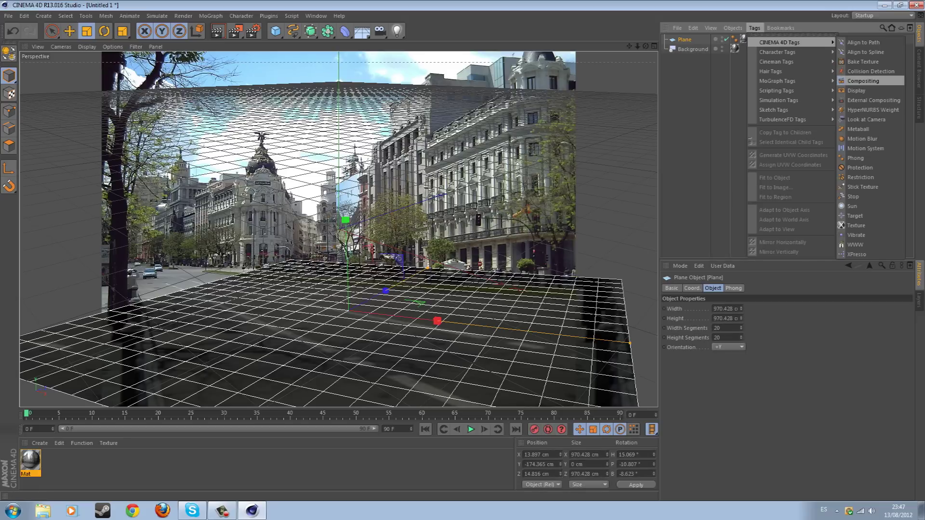
pyautogui.click(863, 80)
pyautogui.click(693, 49)
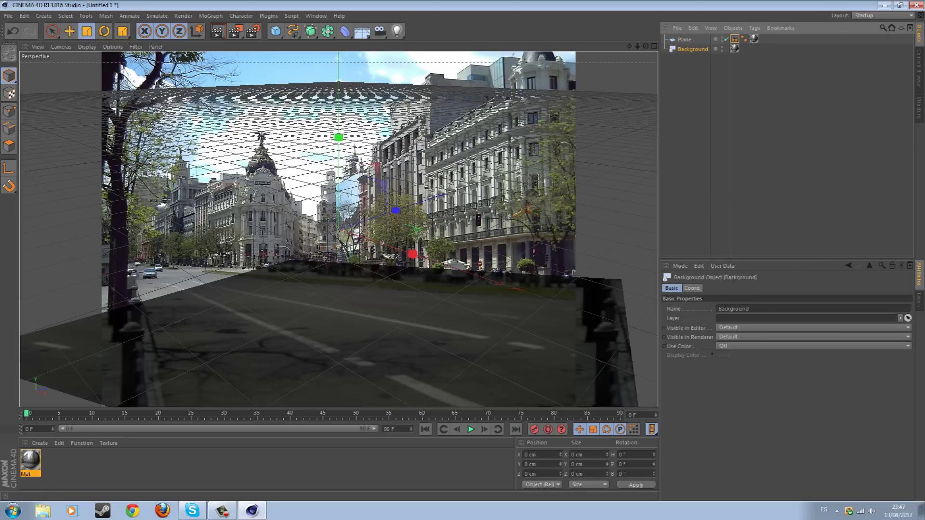
pyautogui.click(754, 27)
pyautogui.click(863, 80)
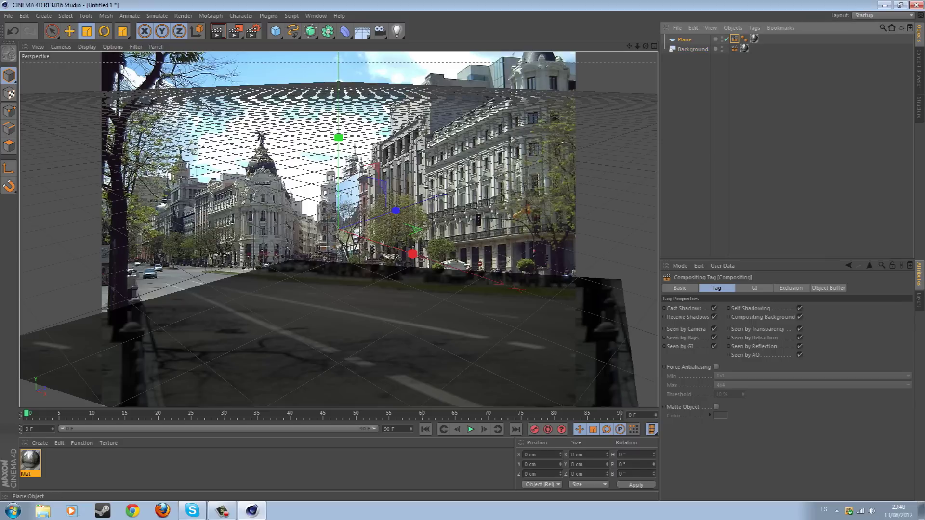
# Add a Compositing tag to Background, enable Compositing Background, and render a preview
pyautogui.click(684, 40)
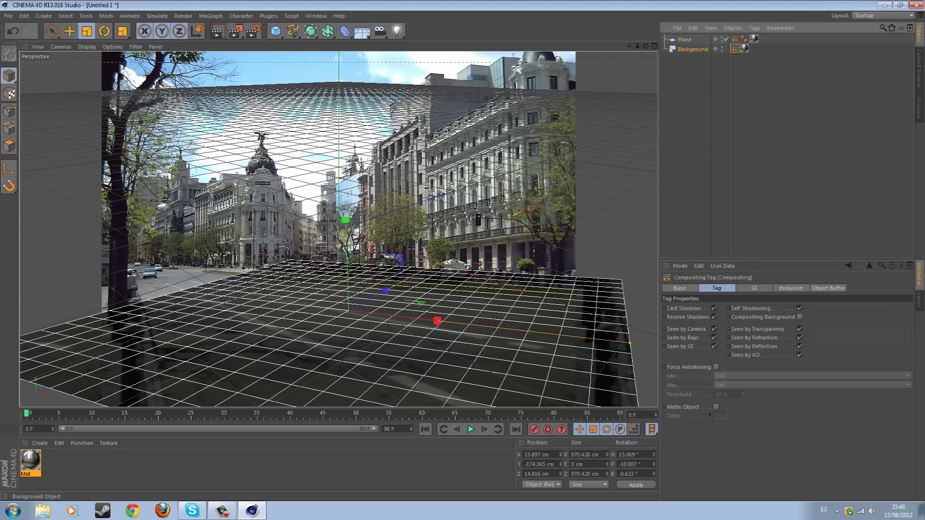
pyautogui.click(692, 49)
pyautogui.click(754, 27)
pyautogui.click(698, 62)
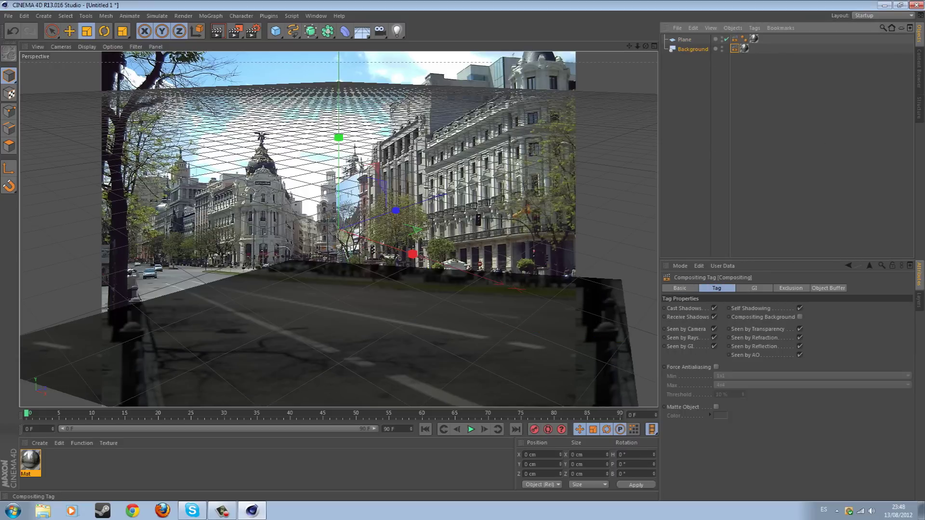
pyautogui.click(799, 317)
pyautogui.click(217, 31)
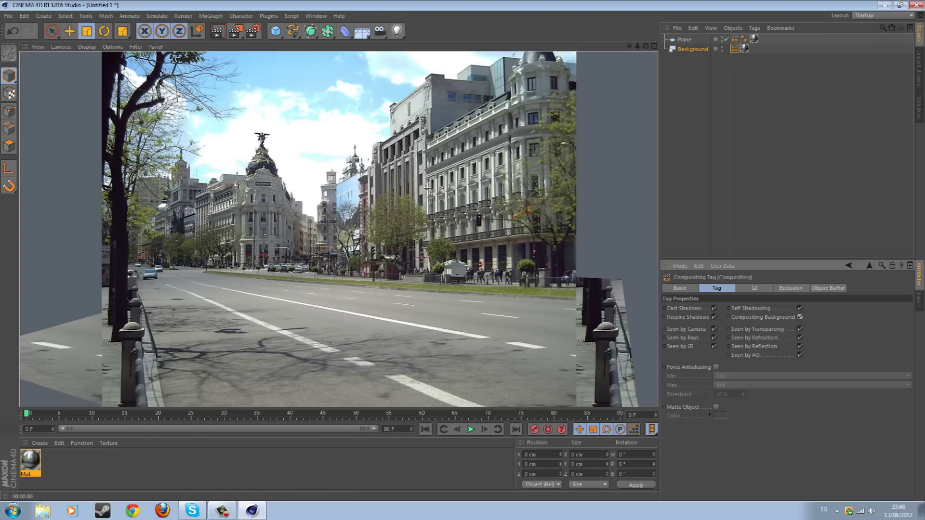
pyautogui.click(211, 15)
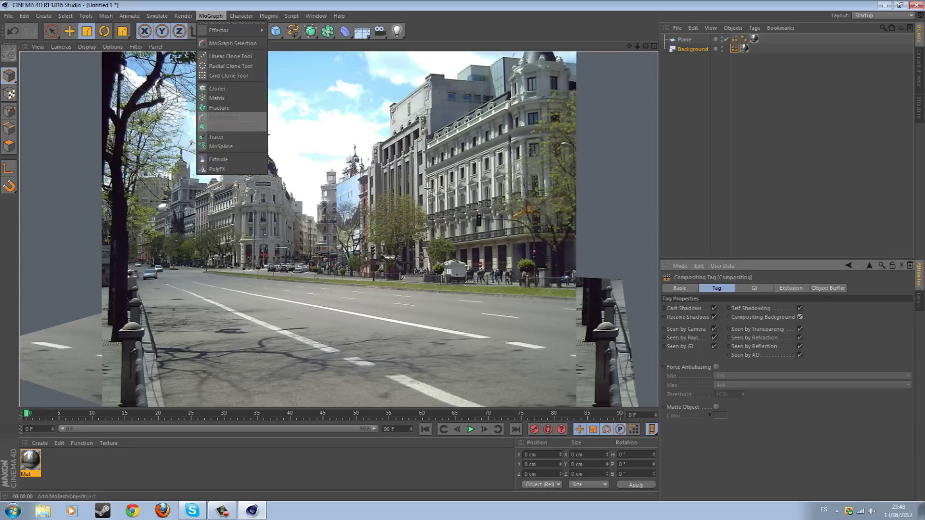
# Add a MoText object, lower it onto the street, and bank it to match the road
pyautogui.click(218, 127)
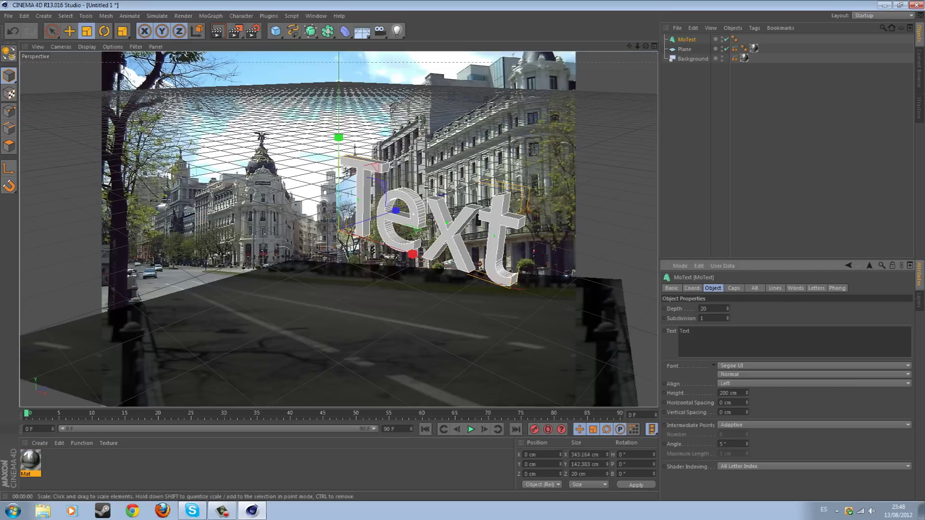
pyautogui.press('e')
pyautogui.moveTo(339, 141); pyautogui.dragTo(339, 223)
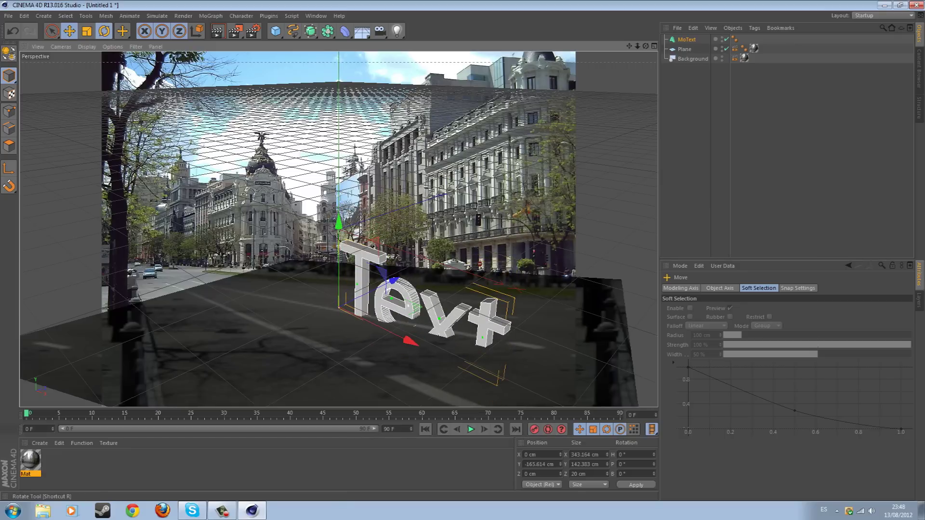
pyautogui.click(104, 31)
pyautogui.moveTo(383, 308); pyautogui.dragTo(381, 333)
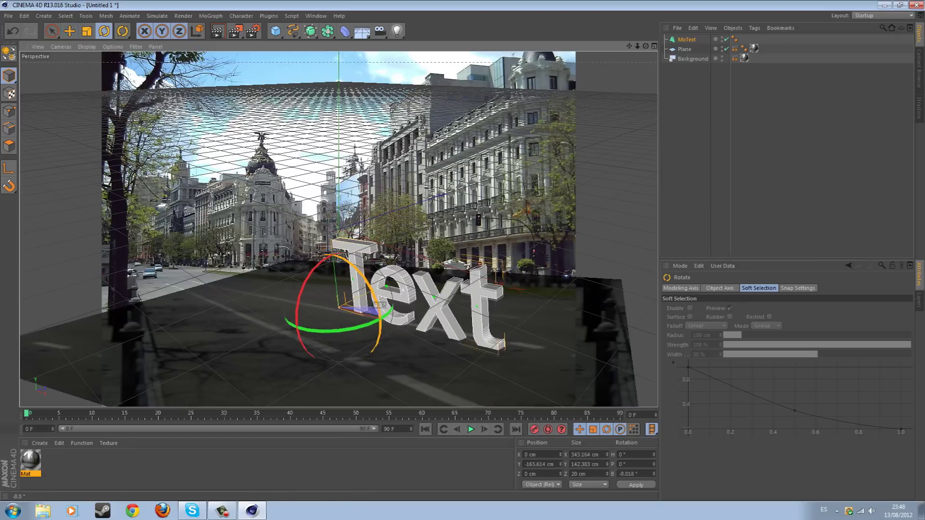
pyautogui.moveTo(299, 294); pyautogui.dragTo(501, 347)
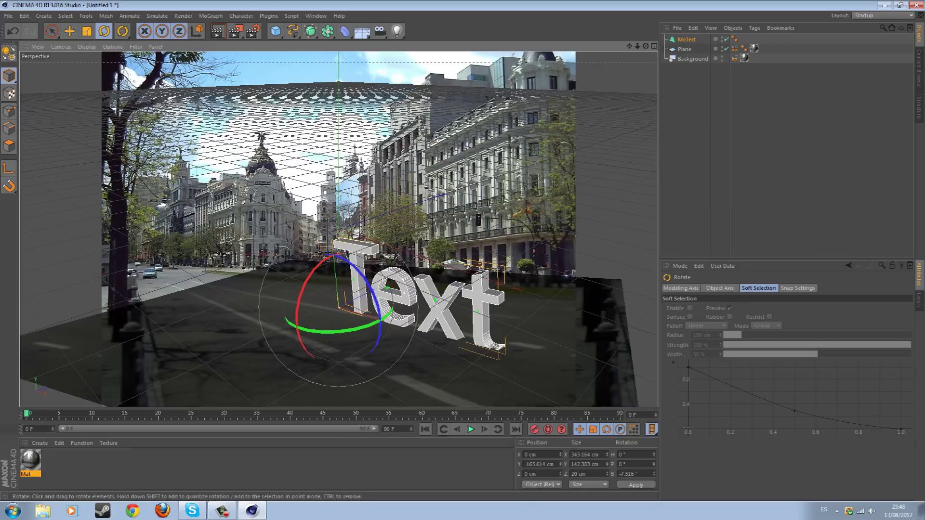
pyautogui.moveTo(500, 346); pyautogui.dragTo(501, 346)
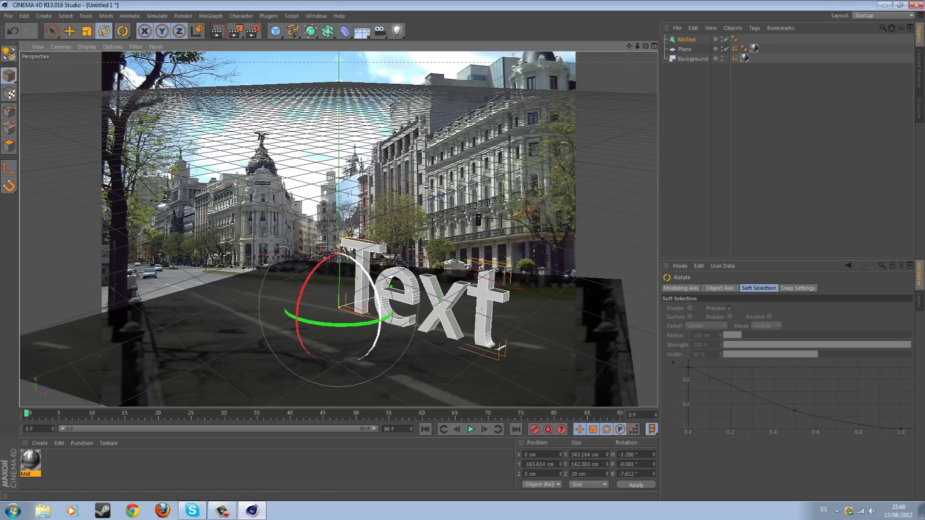
pyautogui.moveTo(379, 301); pyautogui.dragTo(377, 320)
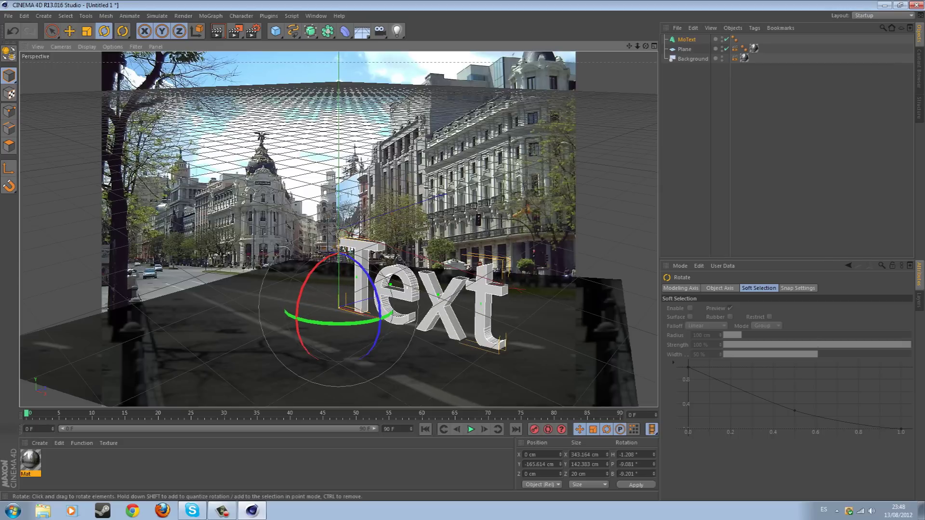
pyautogui.press('e')
pyautogui.moveTo(327, 311); pyautogui.dragTo(289, 337)
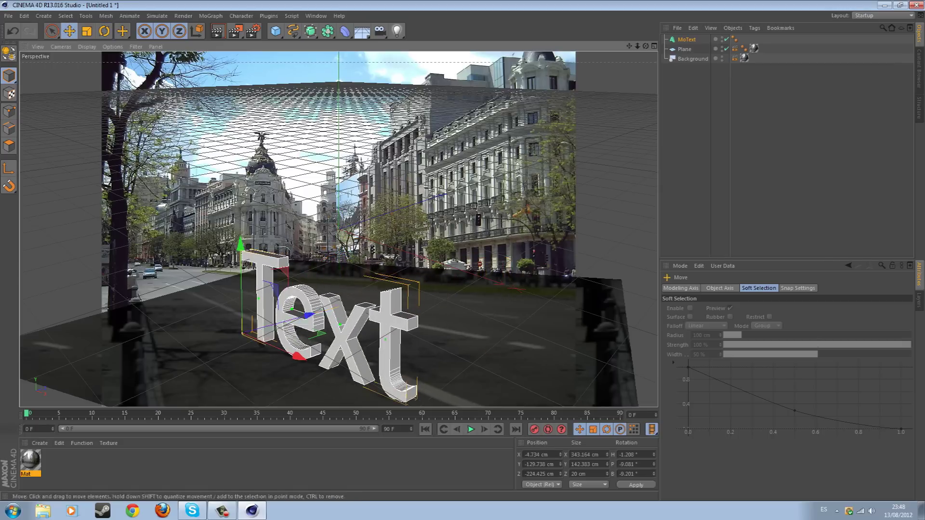
# Turn the text along the street, shrink it to about half, settle it lower, and render
pyautogui.press('r')
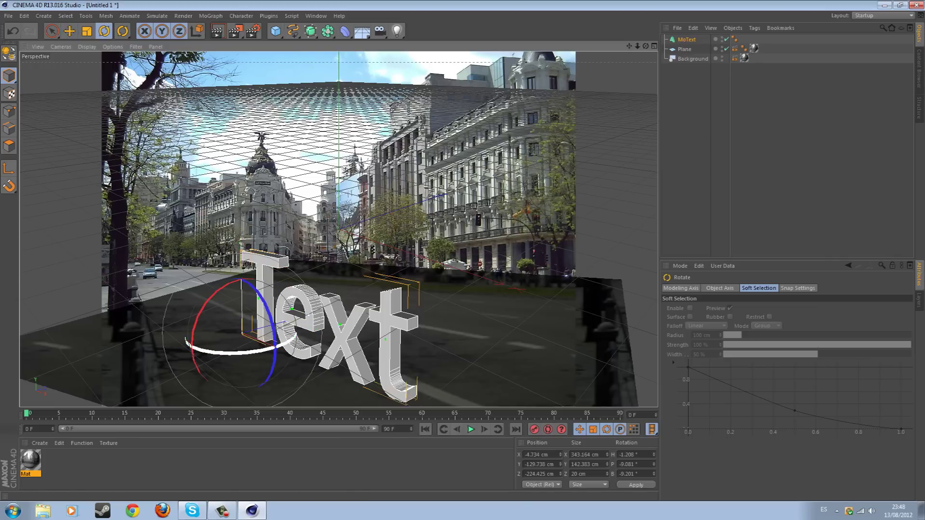
pyautogui.moveTo(275, 318); pyautogui.dragTo(287, 347)
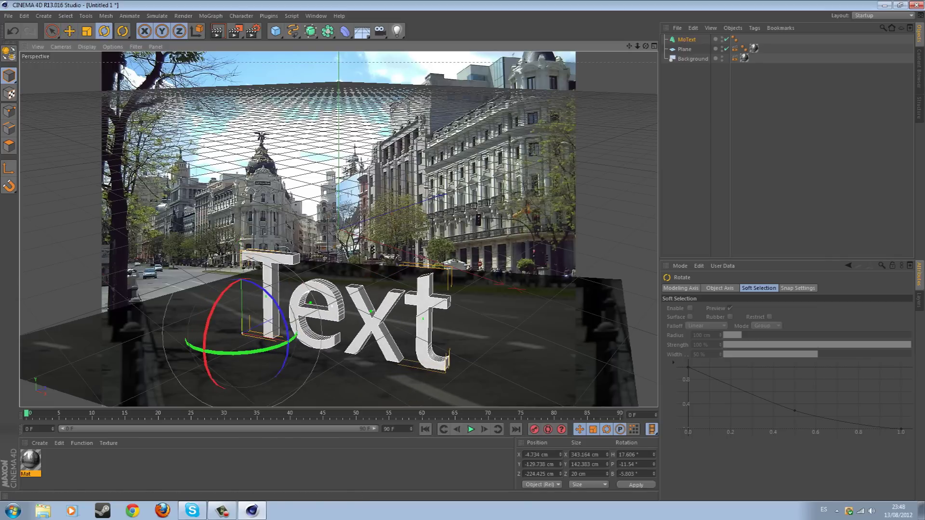
pyautogui.press('t')
pyautogui.moveTo(338, 313); pyautogui.dragTo(280, 318)
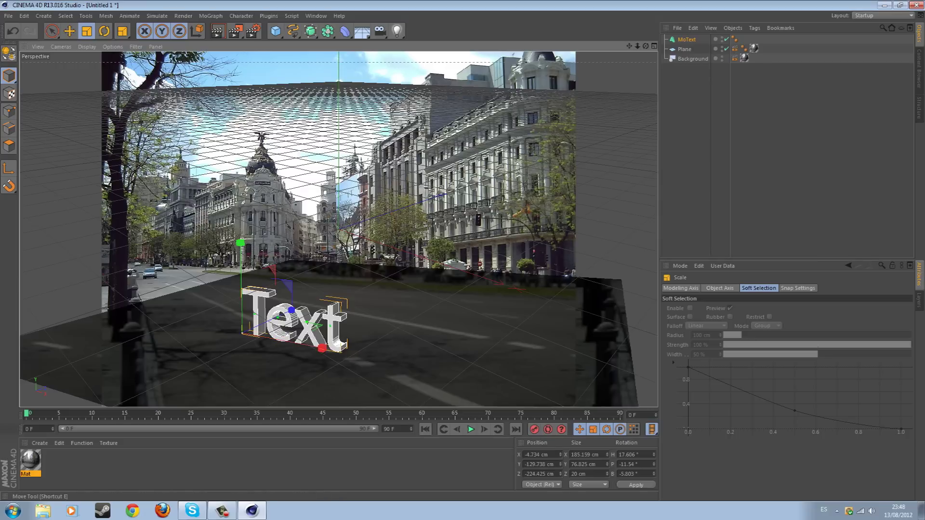
pyautogui.press('e')
pyautogui.moveTo(241, 245); pyautogui.dragTo(240, 251)
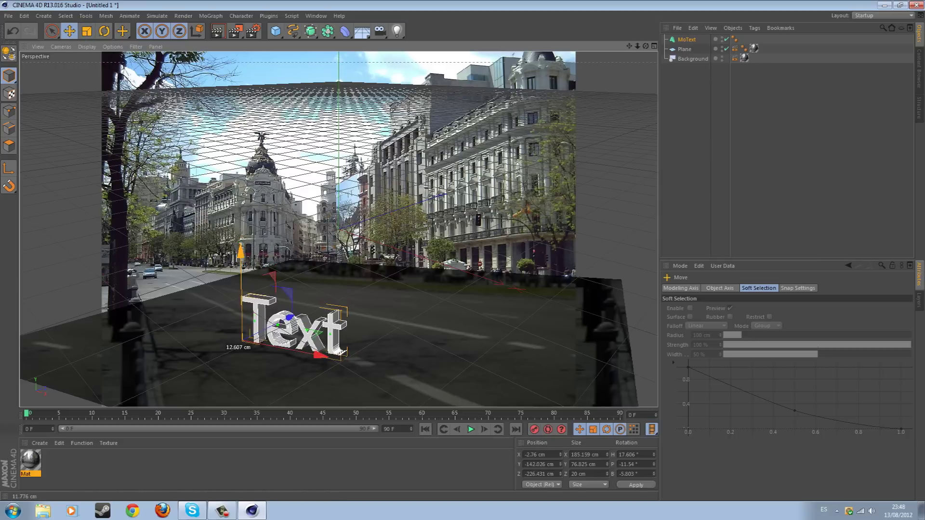
pyautogui.click(104, 31)
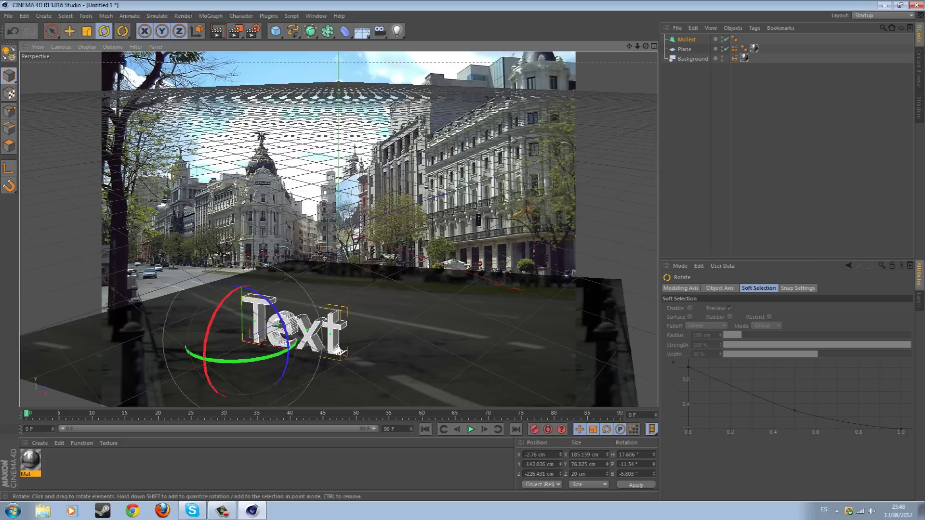
pyautogui.moveTo(285, 356); pyautogui.dragTo(287, 362)
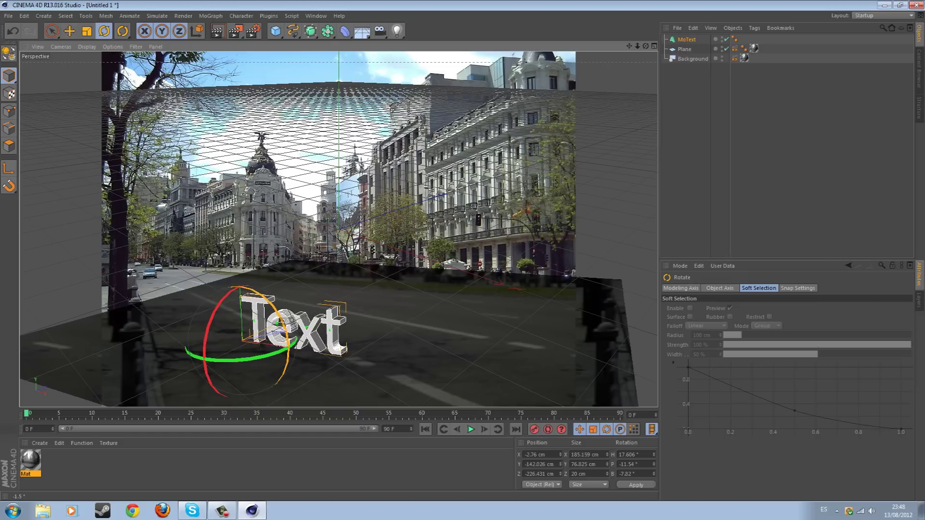
pyautogui.press('e')
pyautogui.moveTo(238, 252); pyautogui.dragTo(238, 253)
pyautogui.click(218, 31)
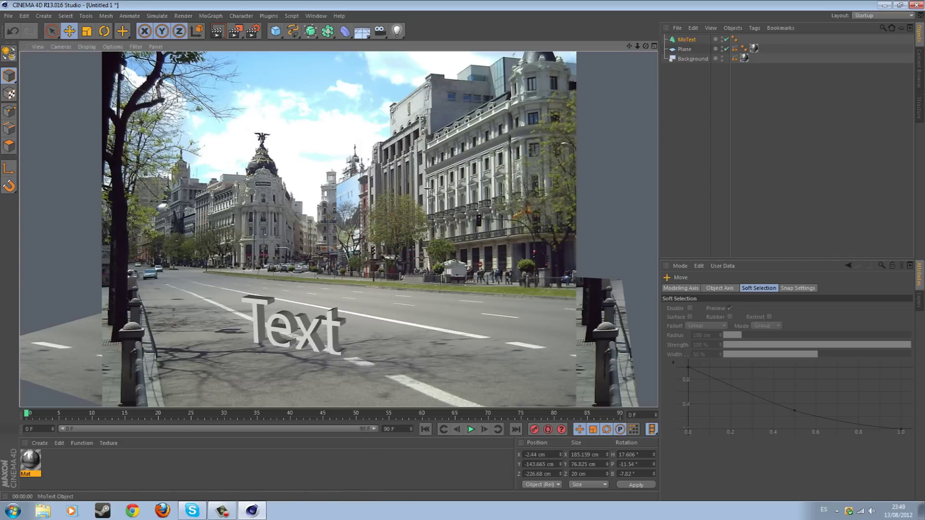
# Replace the MoText wording with 'Tutorial' and choose the BankGothic Md BT font
pyautogui.click(687, 39)
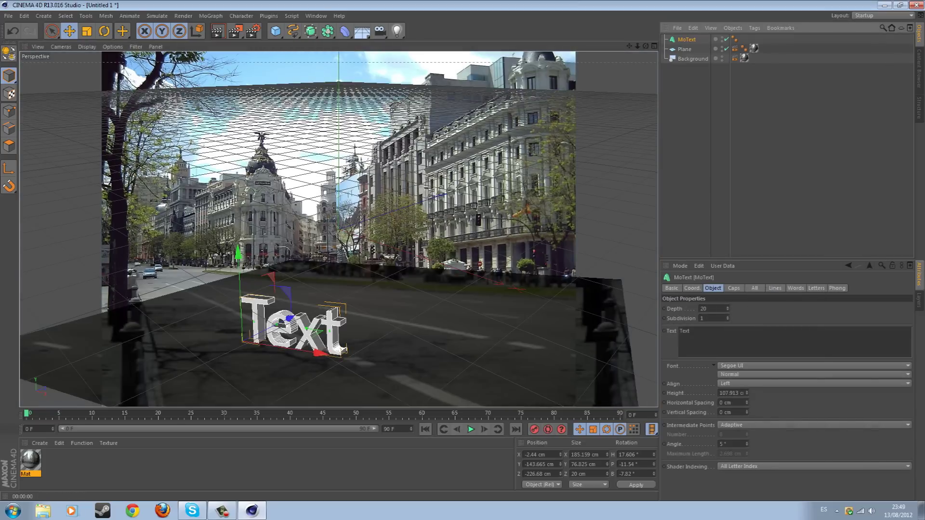
pyautogui.doubleClick(684, 331)
pyautogui.press('BackSpace')
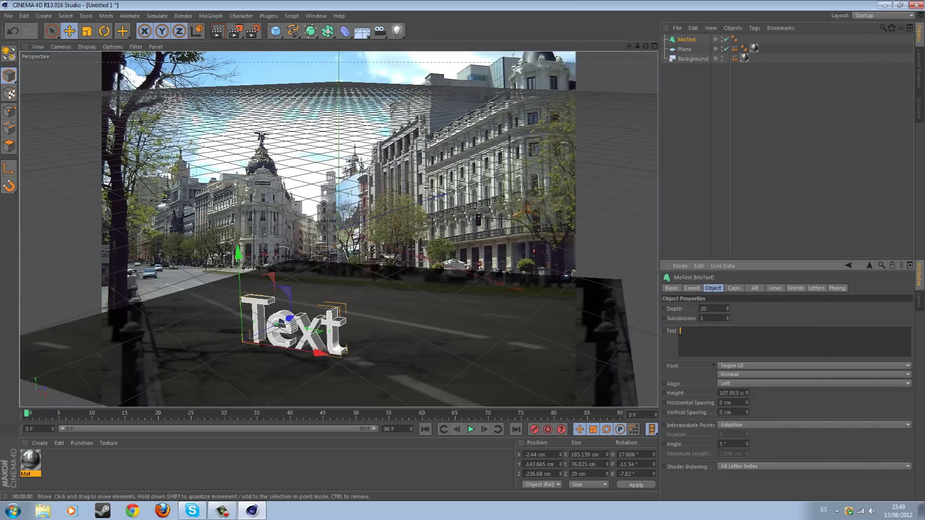
pyautogui.write('Tutorial')
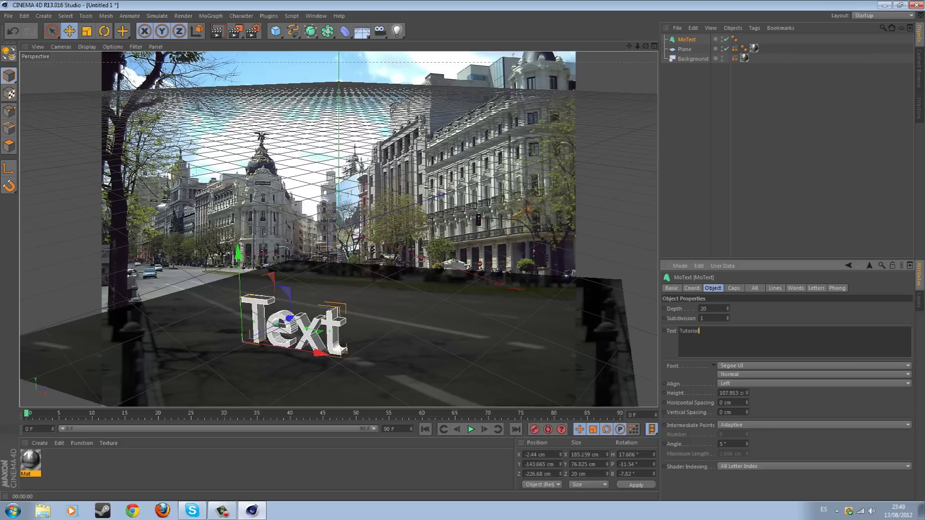
pyautogui.click(814, 366)
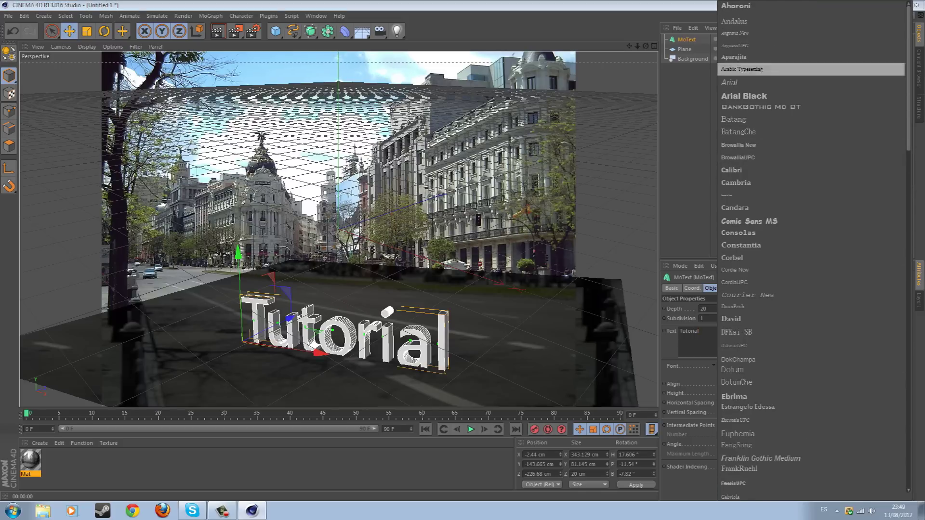
pyautogui.click(761, 106)
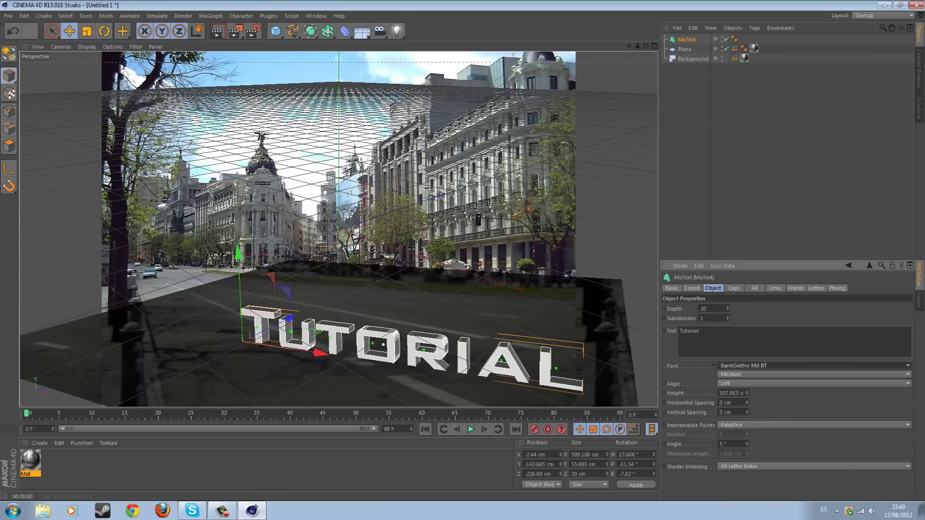
# Move TUTORIAL left and down the road, shrink it to about 410 cm wide, and render
pyautogui.moveTo(238, 253); pyautogui.dragTo(238, 249)
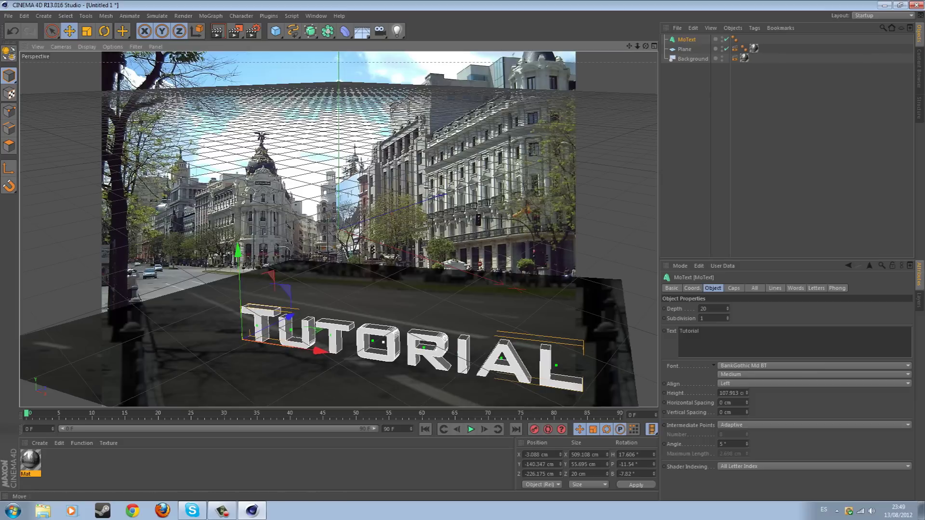
pyautogui.click(104, 31)
pyautogui.moveTo(288, 344); pyautogui.dragTo(289, 349)
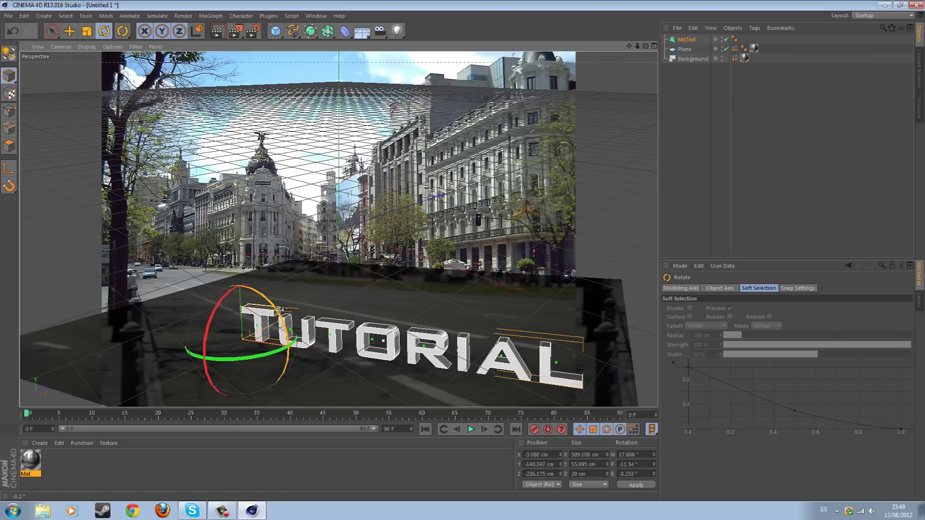
pyautogui.press('e')
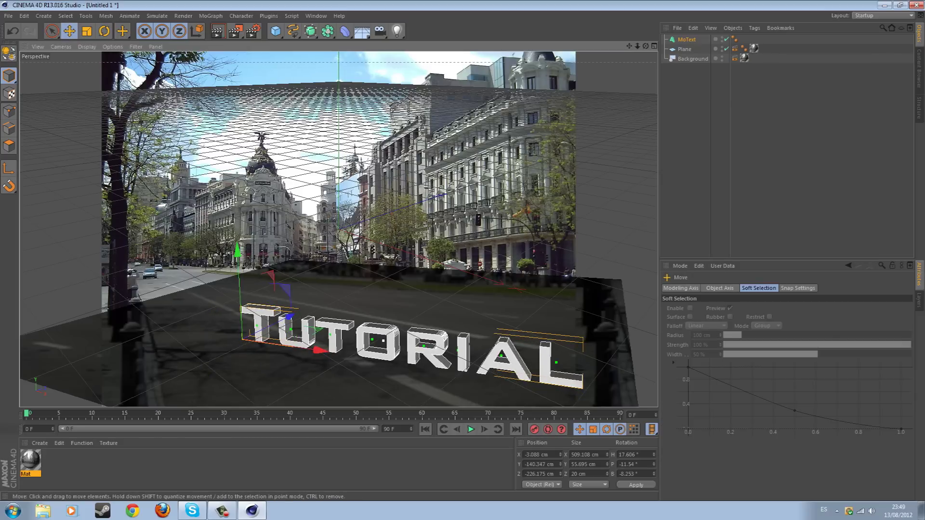
pyautogui.moveTo(237, 252)
pyautogui.mouseDown()
pyautogui.moveTo(236, 350)
pyautogui.moveTo(212, 347)
pyautogui.mouseUp()
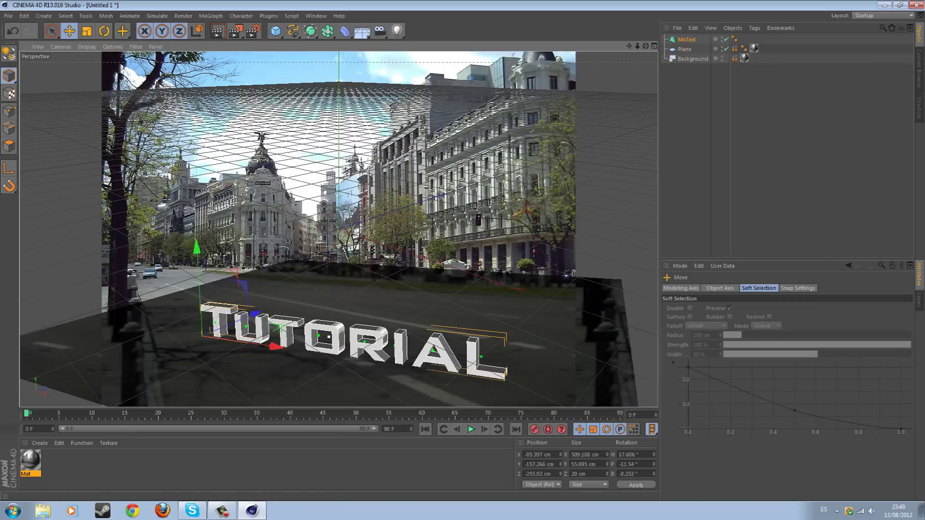
pyautogui.click(87, 31)
pyautogui.moveTo(289, 337); pyautogui.dragTo(252, 337)
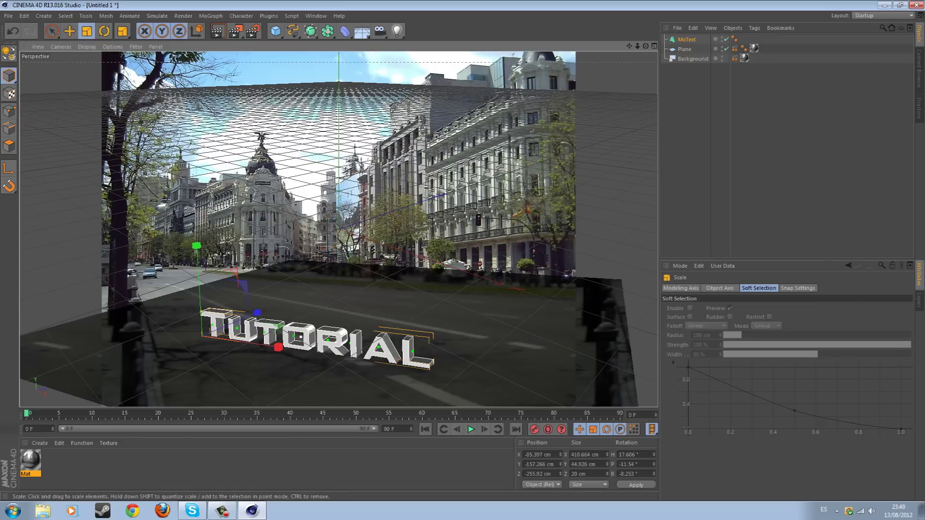
pyautogui.click(69, 30)
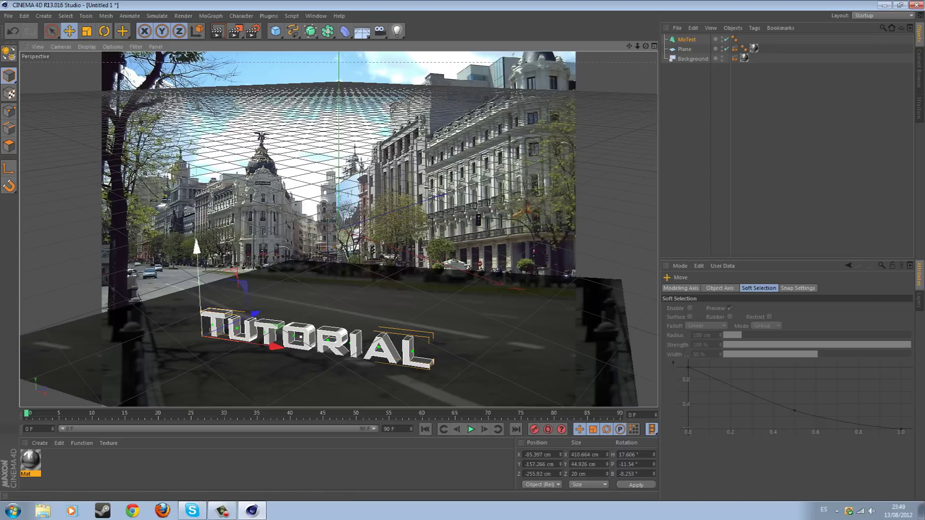
pyautogui.moveTo(196, 248); pyautogui.dragTo(196, 247)
pyautogui.click(218, 31)
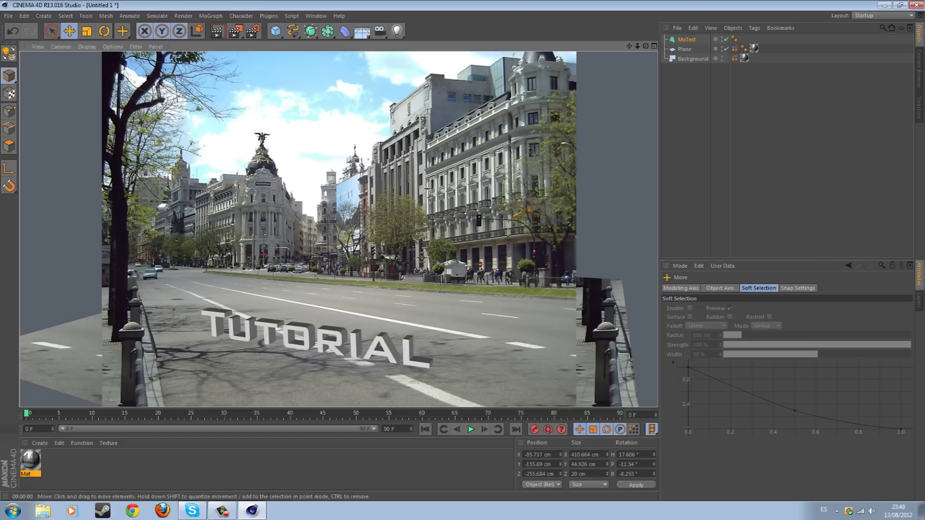
# Pitch TUTORIAL flatter to about H 16.918°, P -16.106°, B -8.418° and re-render
pyautogui.press('r')
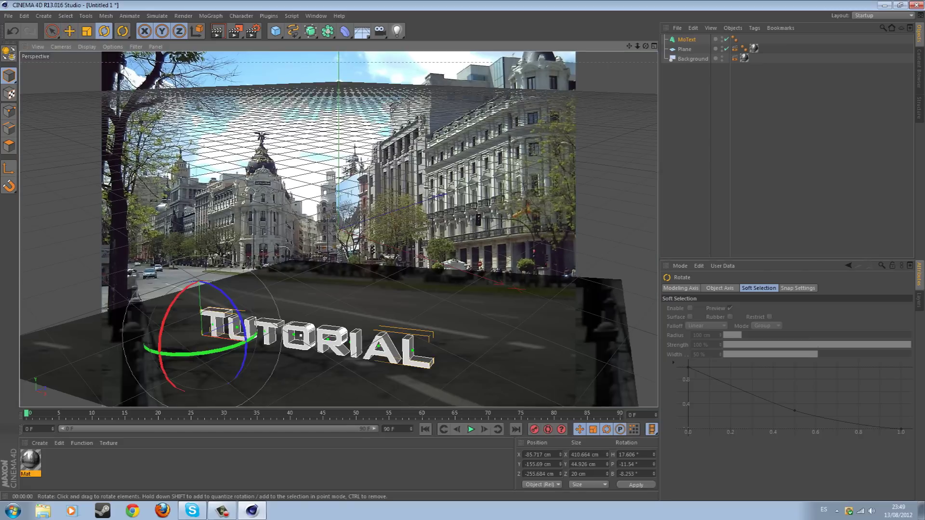
pyautogui.moveTo(160, 337); pyautogui.dragTo(163, 326)
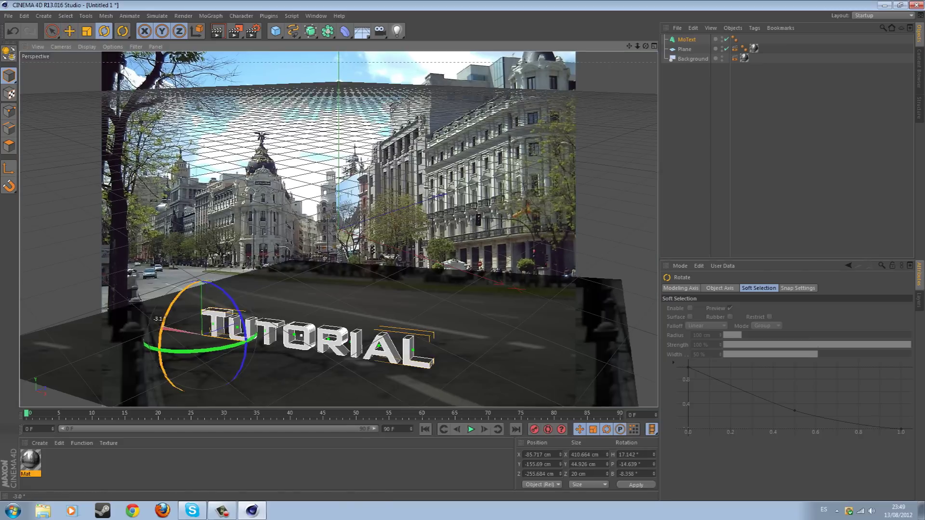
pyautogui.moveTo(162, 325); pyautogui.dragTo(163, 326)
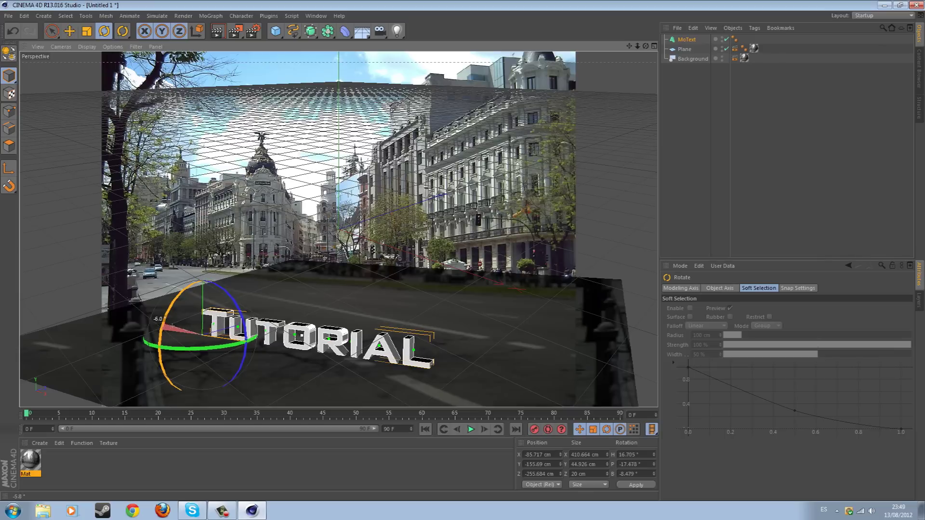
pyautogui.moveTo(162, 326); pyautogui.dragTo(163, 329)
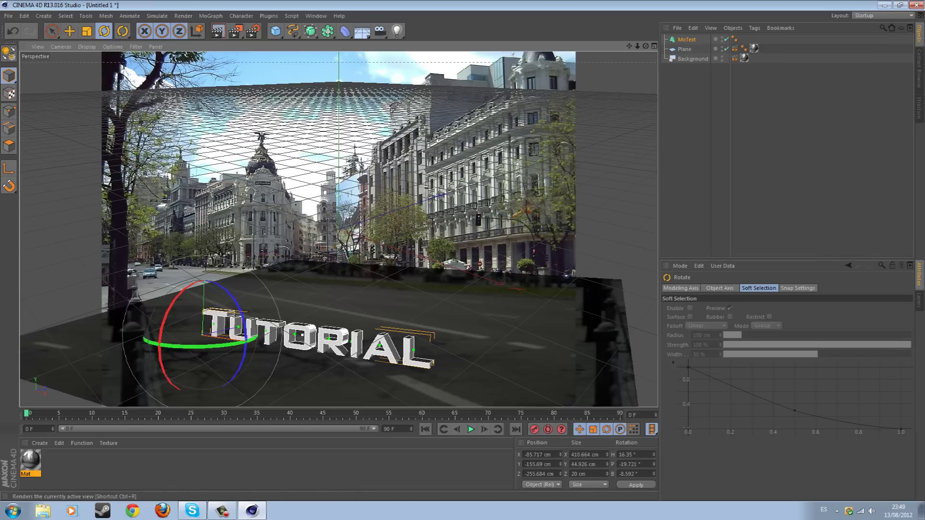
pyautogui.click(217, 31)
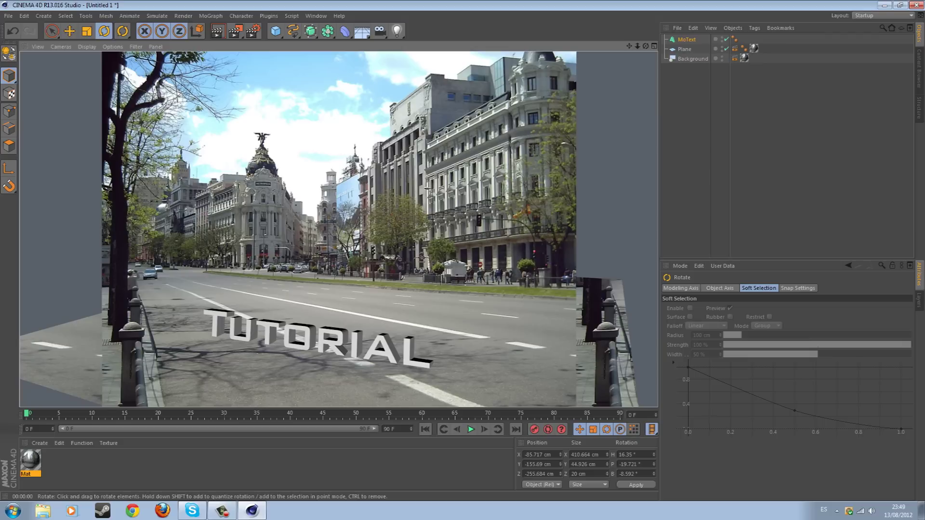
pyautogui.click(686, 39)
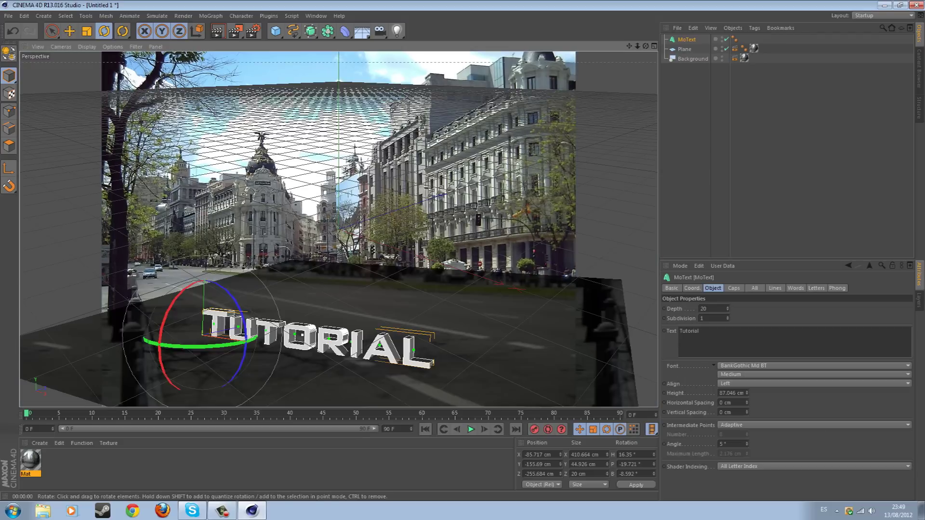
pyautogui.moveTo(172, 308); pyautogui.dragTo(177, 301)
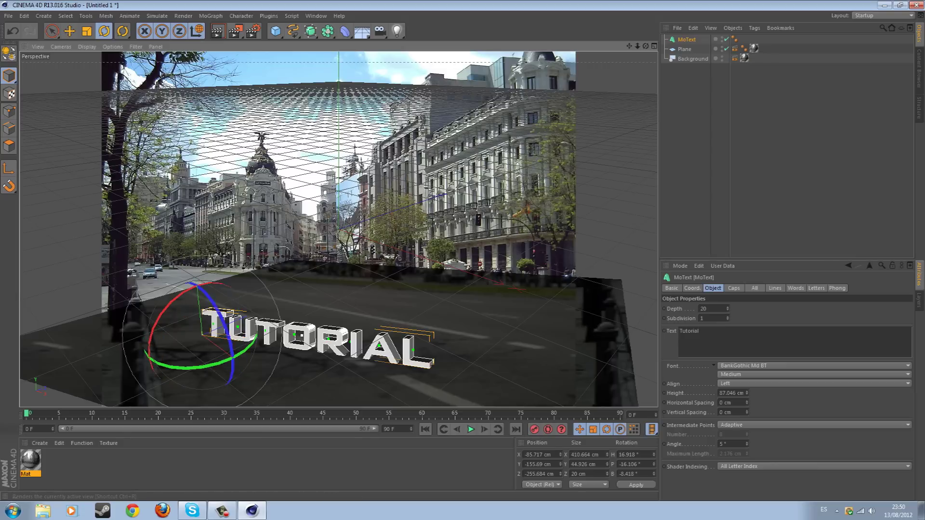
pyautogui.click(218, 31)
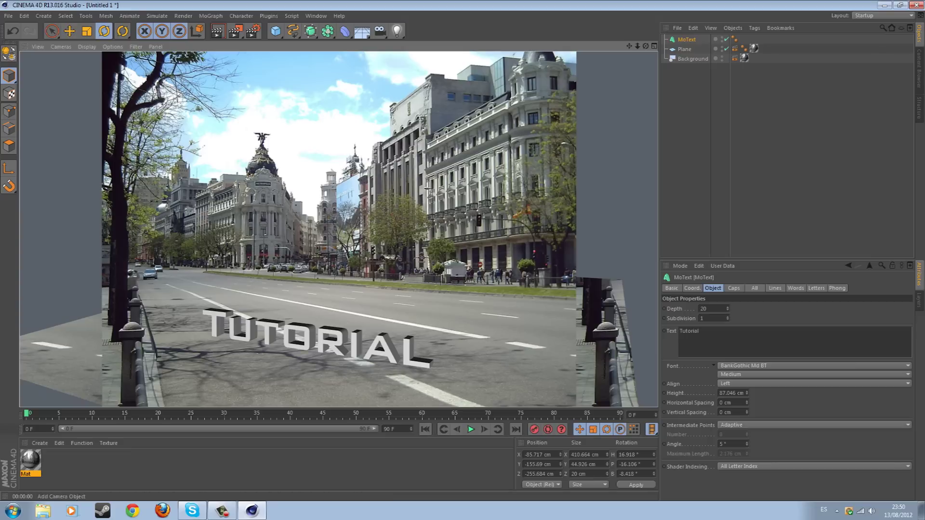
# Add a Sun light with its time set to 16:50:16 and show its shadow settings
pyautogui.click(396, 31)
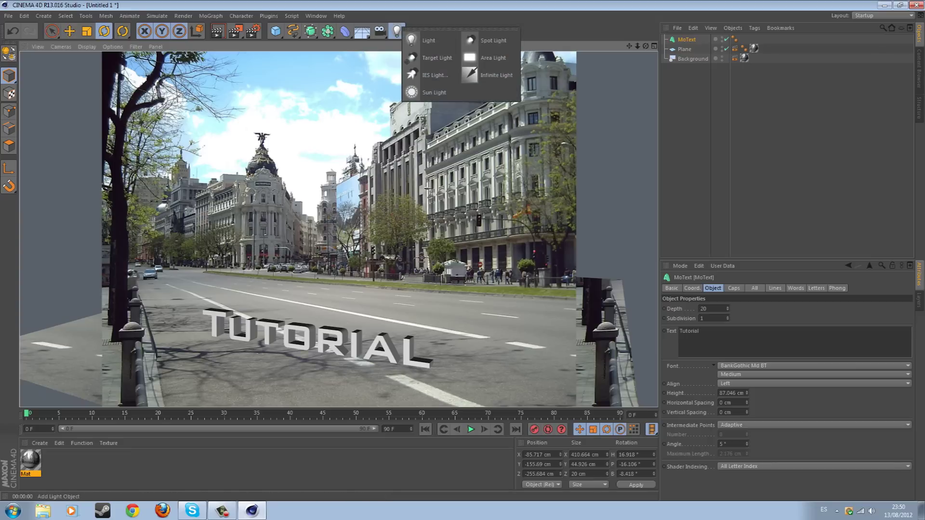
pyautogui.click(428, 92)
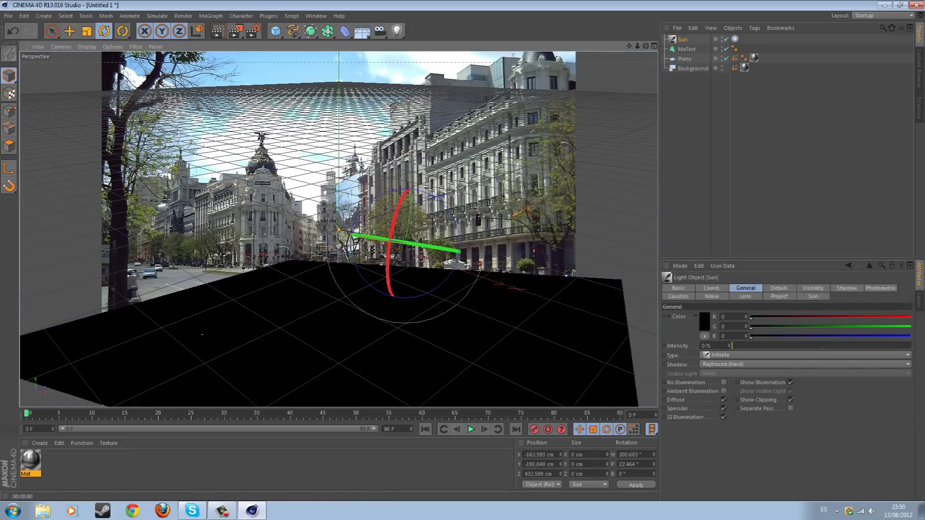
pyautogui.click(813, 296)
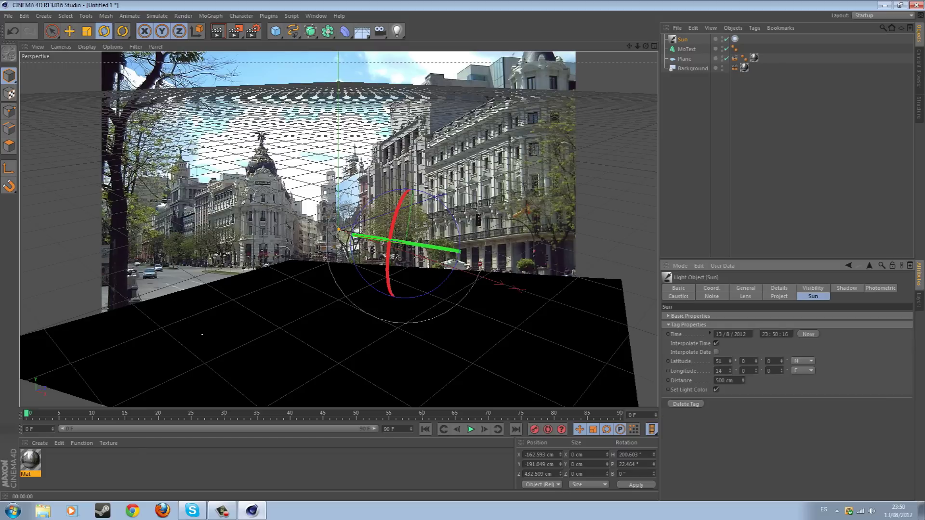
pyautogui.click(764, 334)
pyautogui.press('Delete')
pyautogui.press('Delete')
pyautogui.write('16')
pyautogui.press('Return')
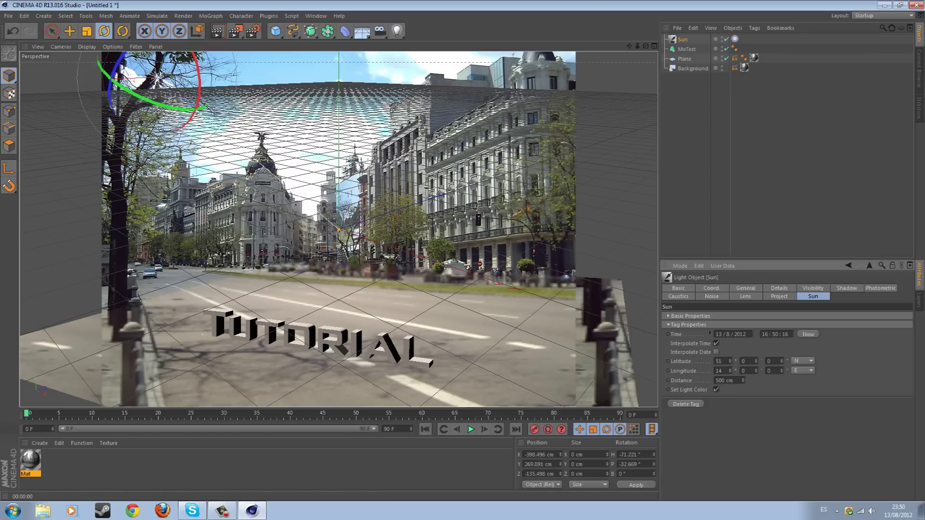
pyautogui.click(846, 288)
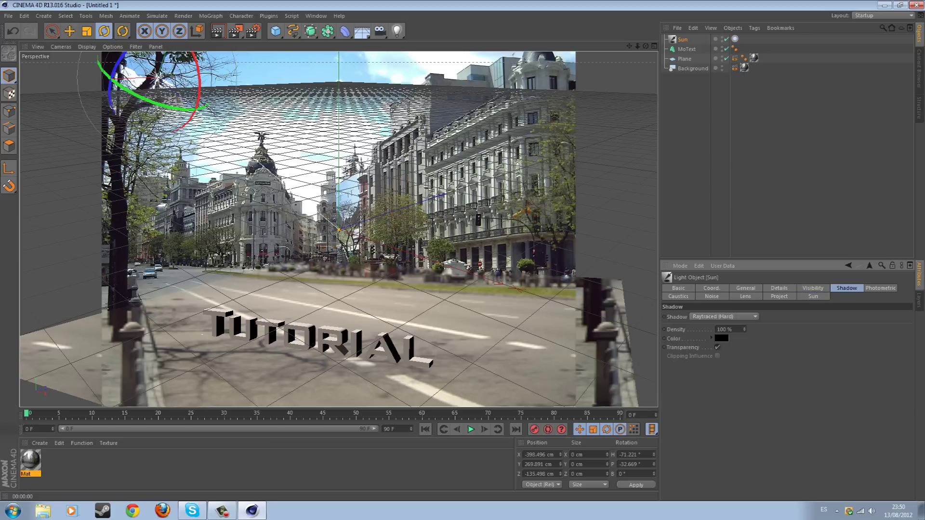
# Switch the Sun to Area shadows, preview the render, and re-enter the hour as 16
pyautogui.click(722, 317)
pyautogui.click(713, 356)
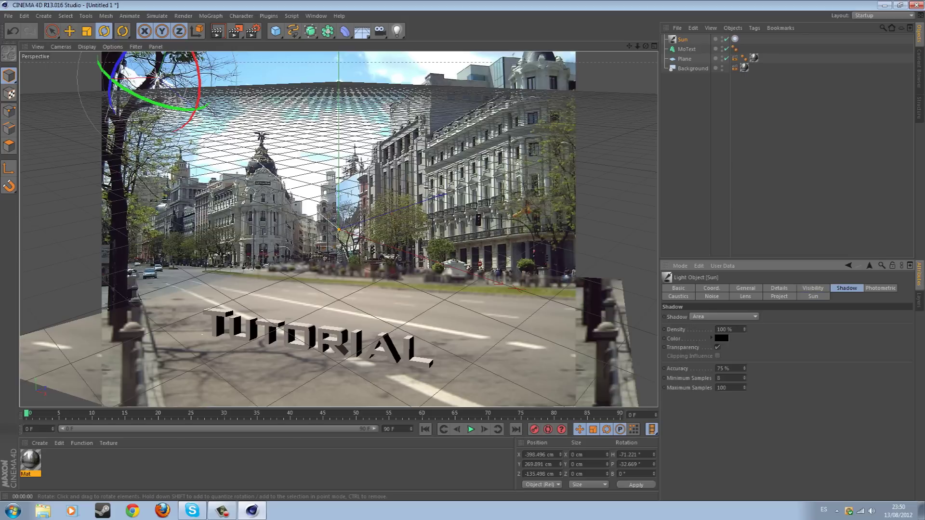
pyautogui.hotkey('ctrl', 'r')
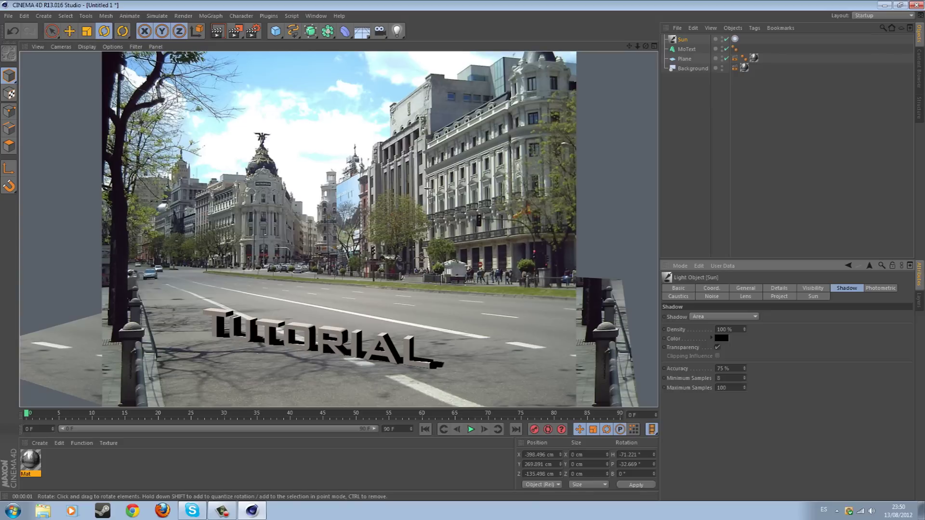
pyautogui.click(813, 296)
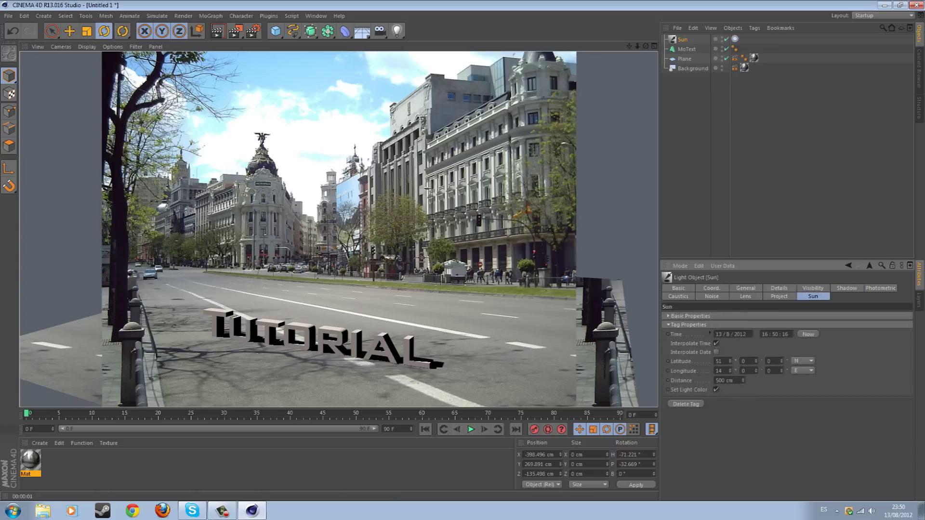
pyautogui.write('16')
pyautogui.hotkey('ctrl', 'shift', 'a')
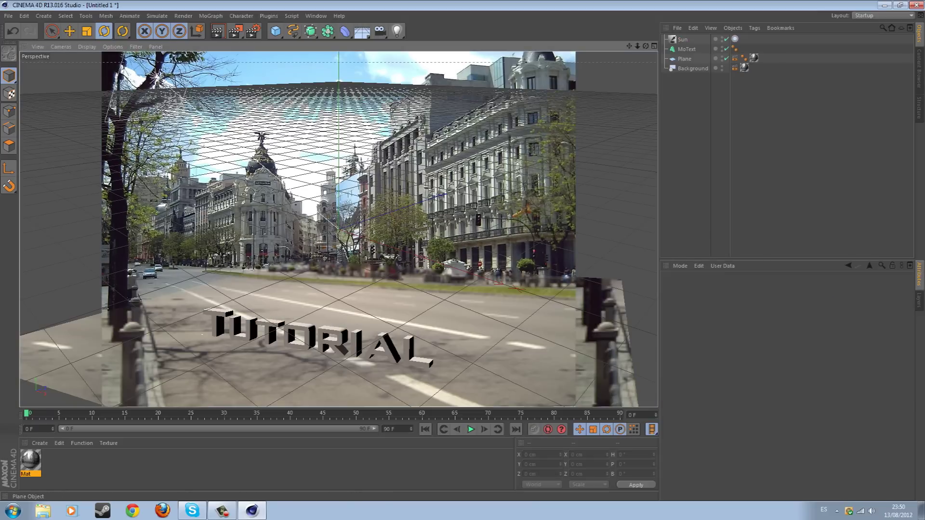
pyautogui.click(683, 39)
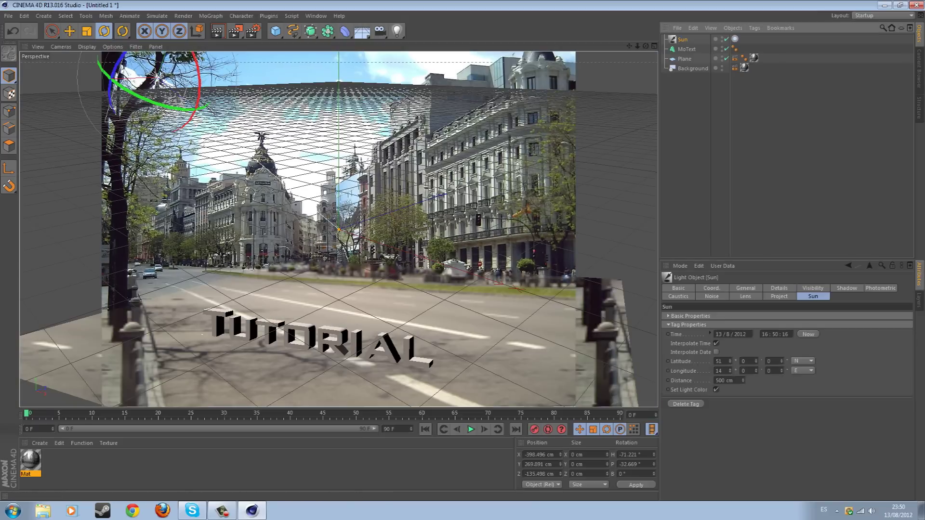
# Try sun times of 11:00, 13:00 and 14:20, rendering a viewport preview
pyautogui.click(765, 334)
pyautogui.write('1')
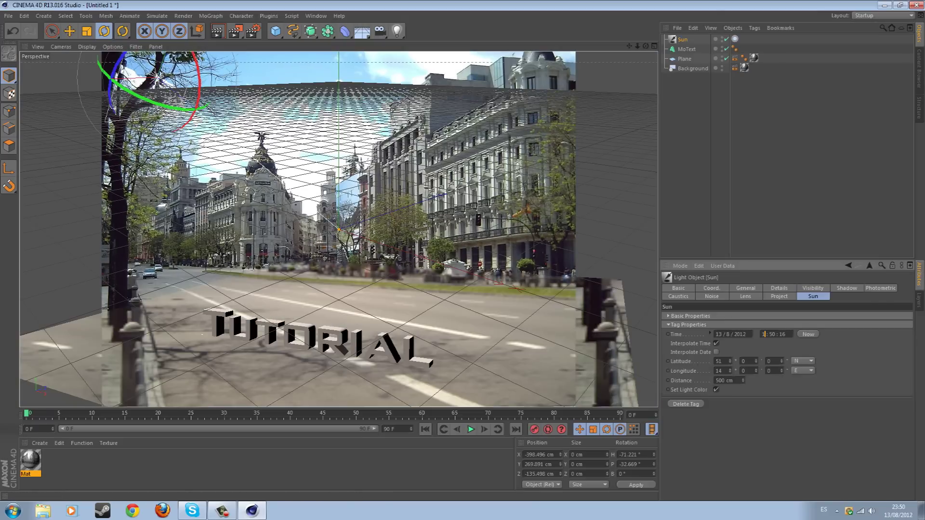
pyautogui.write('1')
pyautogui.press('Return')
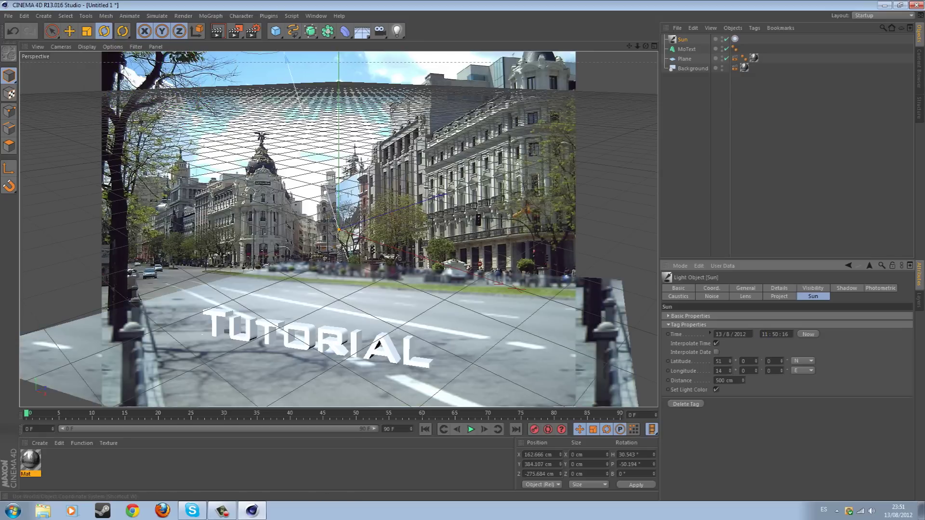
pyautogui.write('3')
pyautogui.press('Return')
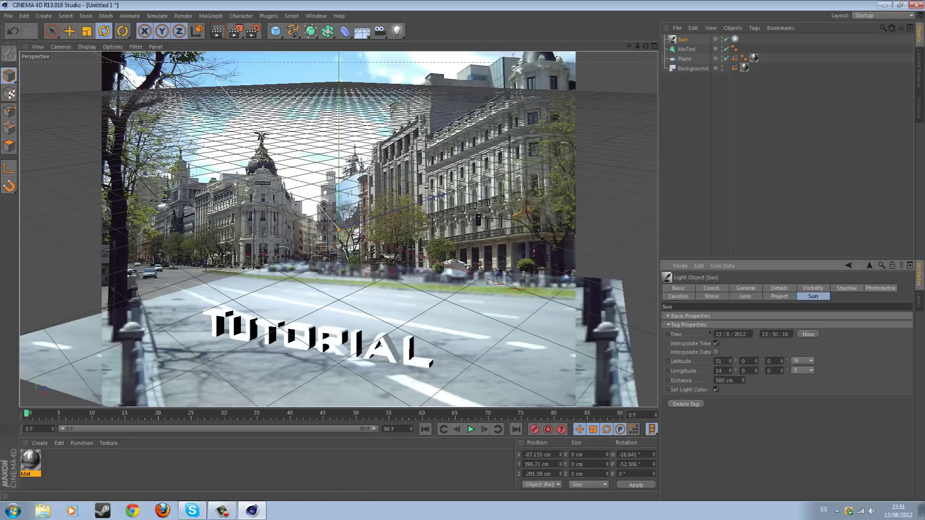
pyautogui.press('BackSpace')
pyautogui.write('4 : ')
pyautogui.write('20')
pyautogui.press('Return')
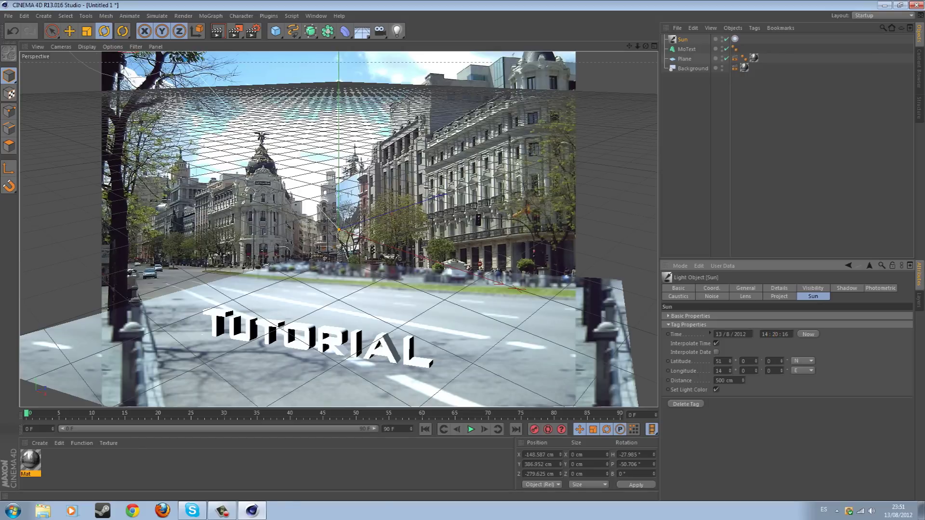
pyautogui.click(217, 31)
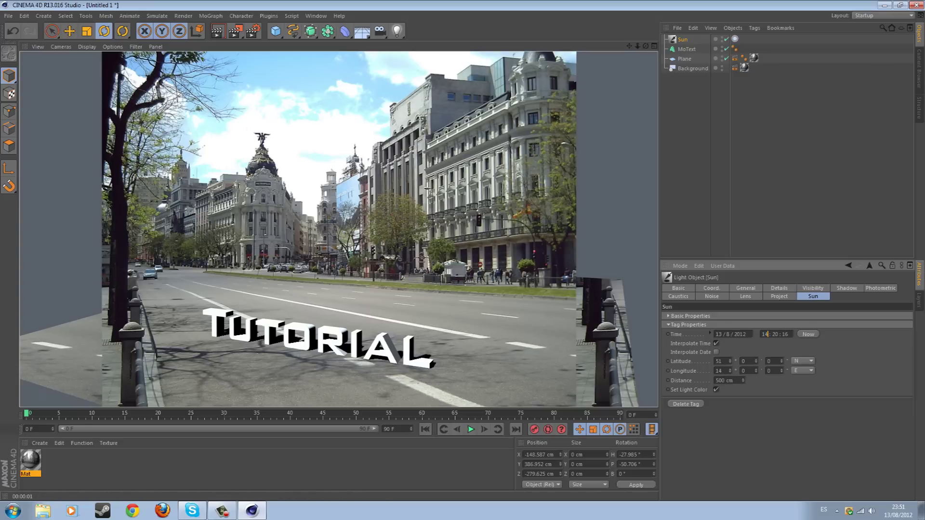
# Preview a 15:00 sun, then set the Sun time to 15:00:16 and check render settings
pyautogui.write('15')
pyautogui.press('Return')
pyautogui.click(217, 31)
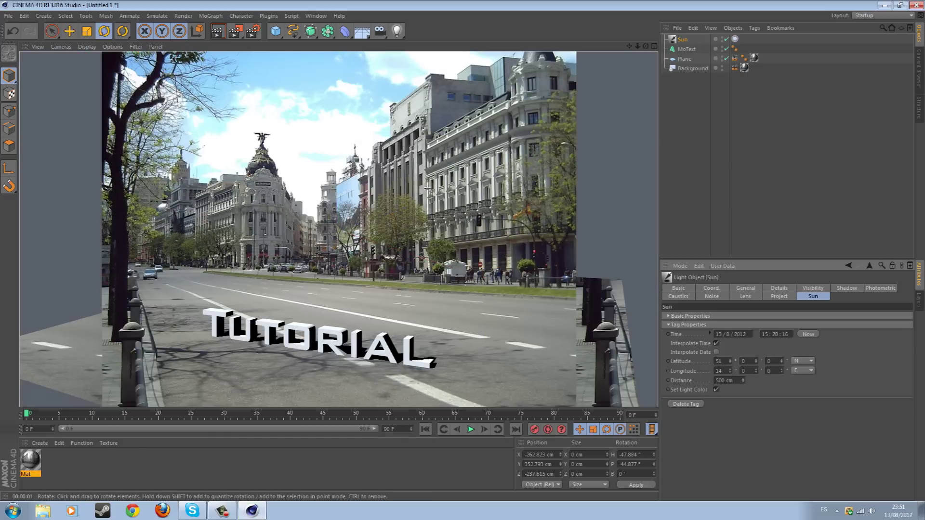
pyautogui.hotkey('ctrl', 'shift', 'a')
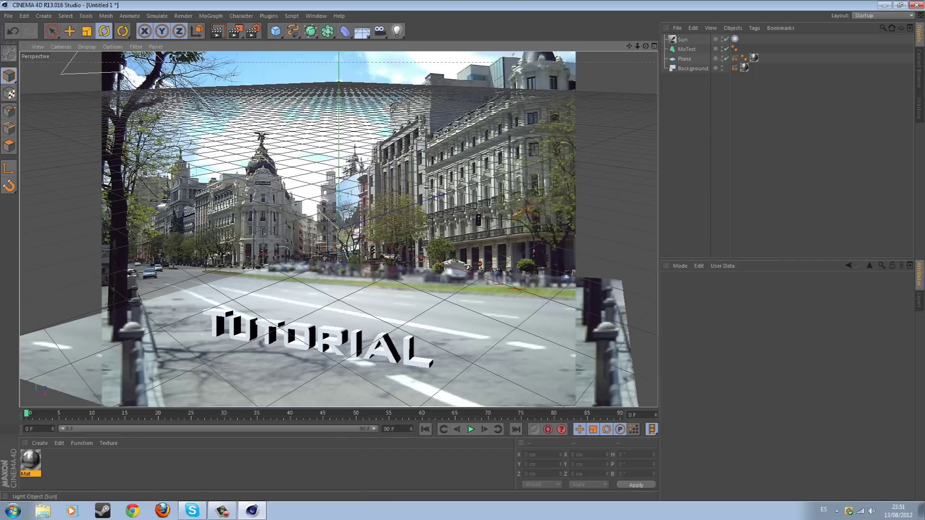
pyautogui.click(683, 39)
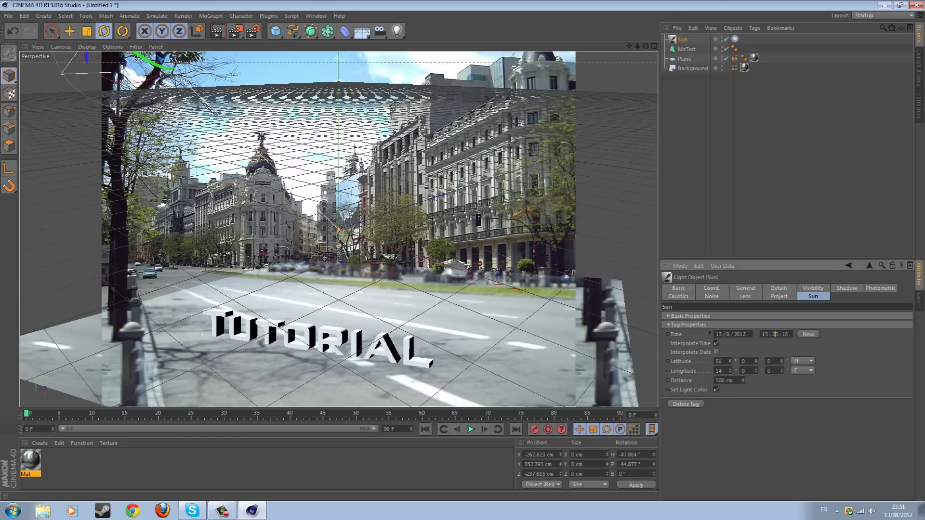
pyautogui.click(774, 334)
pyautogui.press('Return')
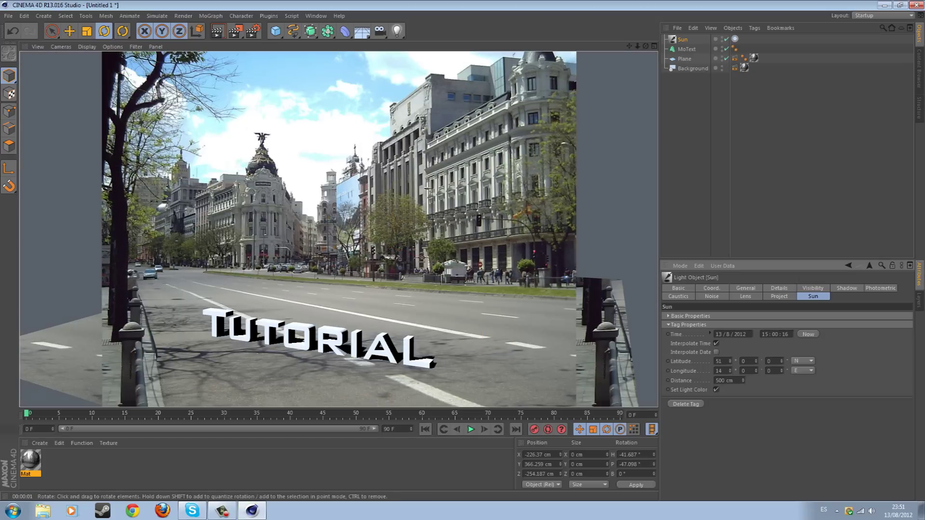
pyautogui.hotkey('ctrl', 'b')
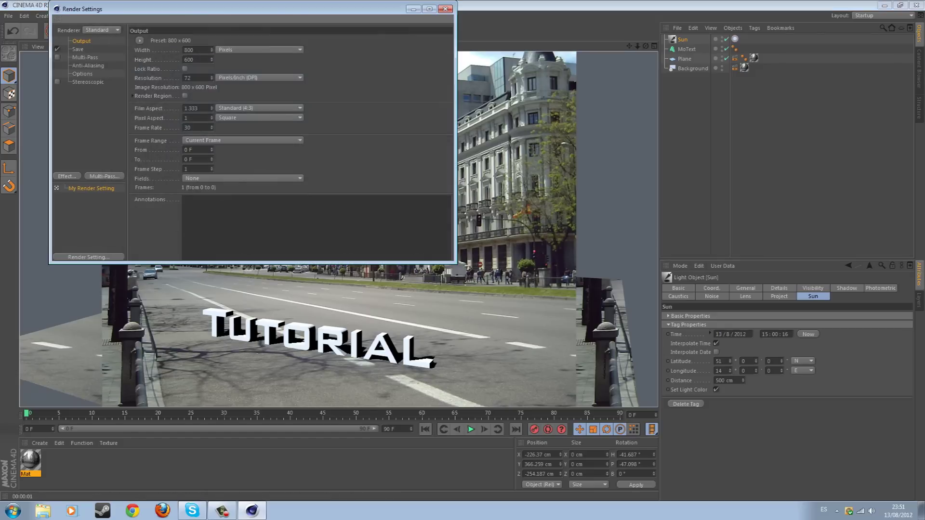
pyautogui.click(88, 66)
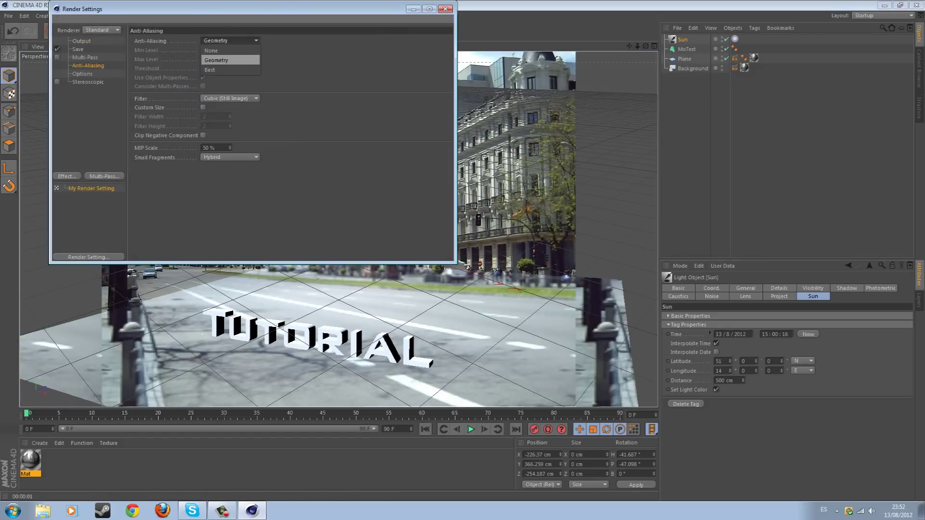
pyautogui.click(210, 70)
pyautogui.click(231, 50)
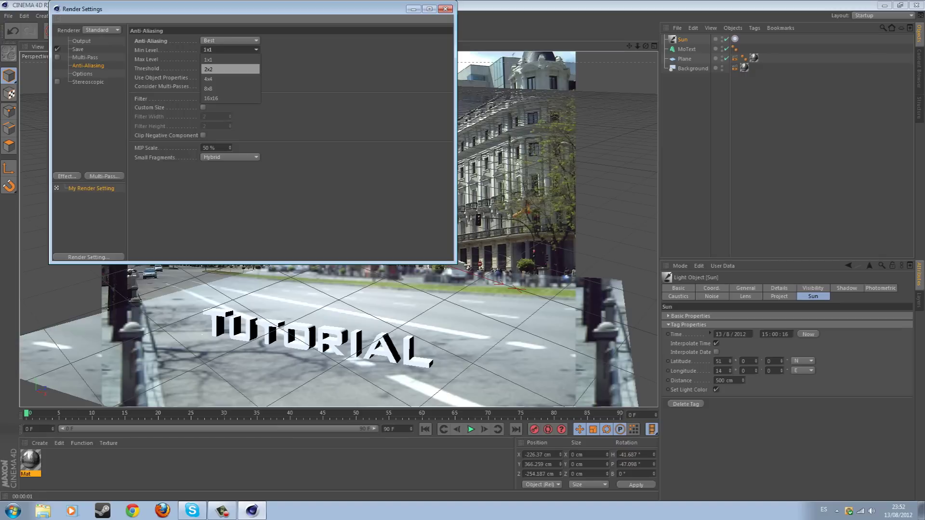
pyautogui.click(226, 78)
pyautogui.click(230, 59)
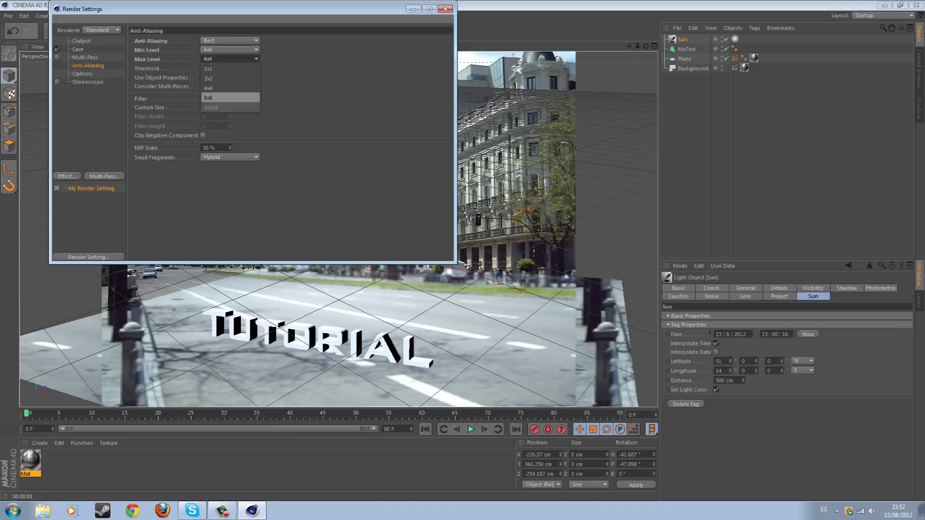
pyautogui.click(227, 88)
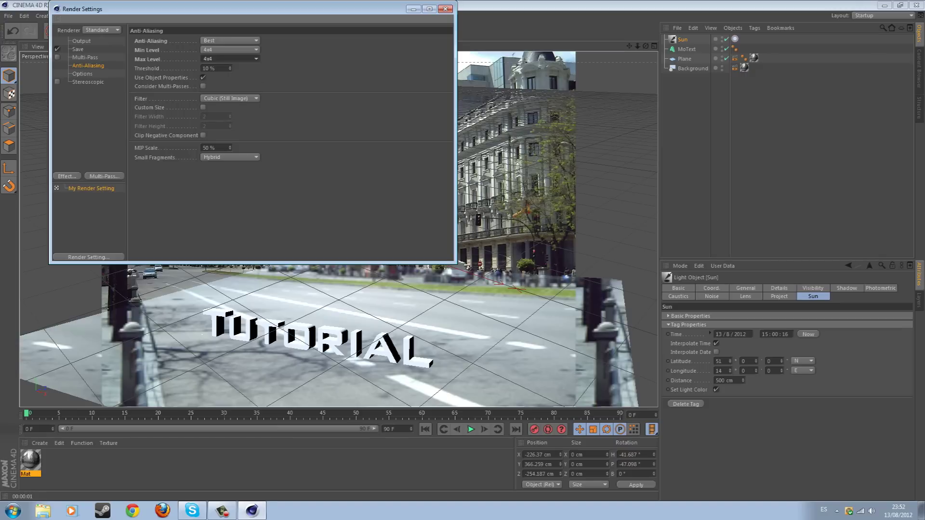
pyautogui.click(230, 49)
pyautogui.click(226, 77)
pyautogui.click(231, 58)
pyautogui.click(226, 96)
pyautogui.click(230, 50)
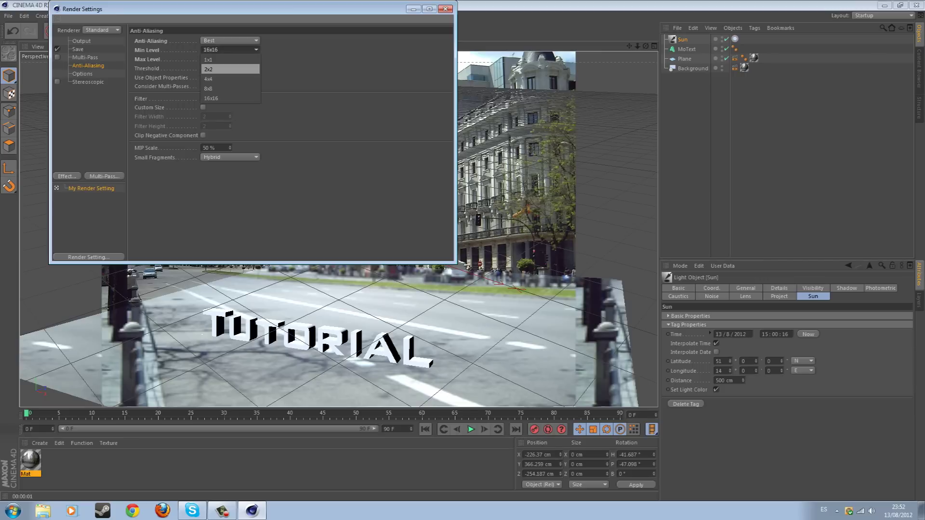
pyautogui.click(226, 79)
pyautogui.click(230, 59)
pyautogui.click(226, 87)
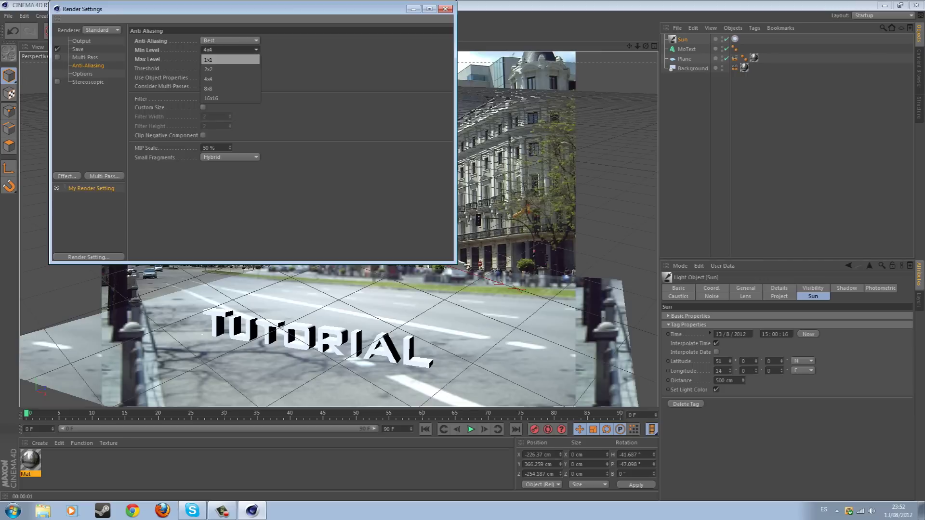
pyautogui.click(231, 40)
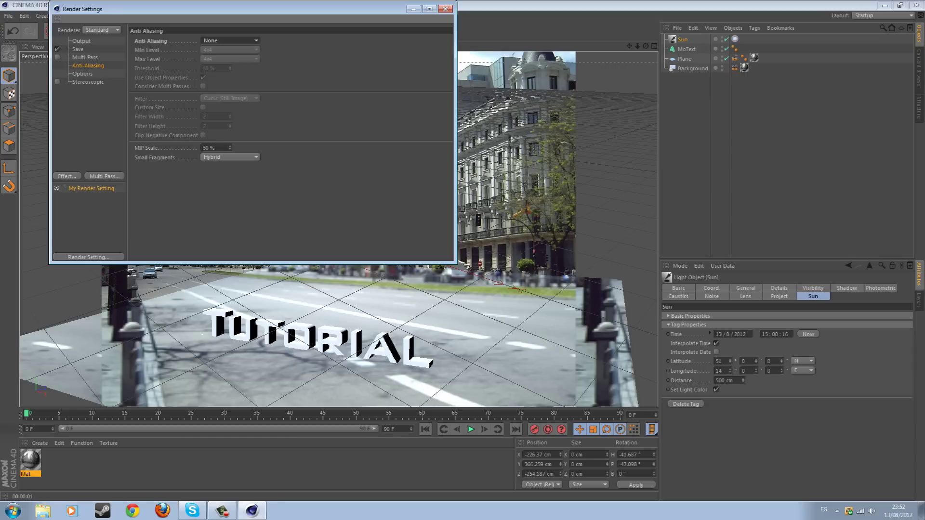
pyautogui.click(230, 40)
pyautogui.click(217, 59)
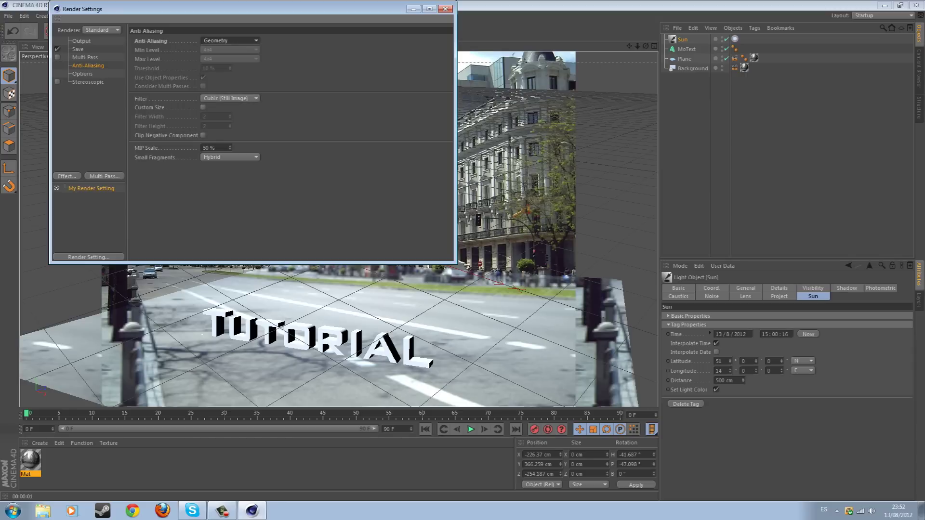
pyautogui.click(445, 9)
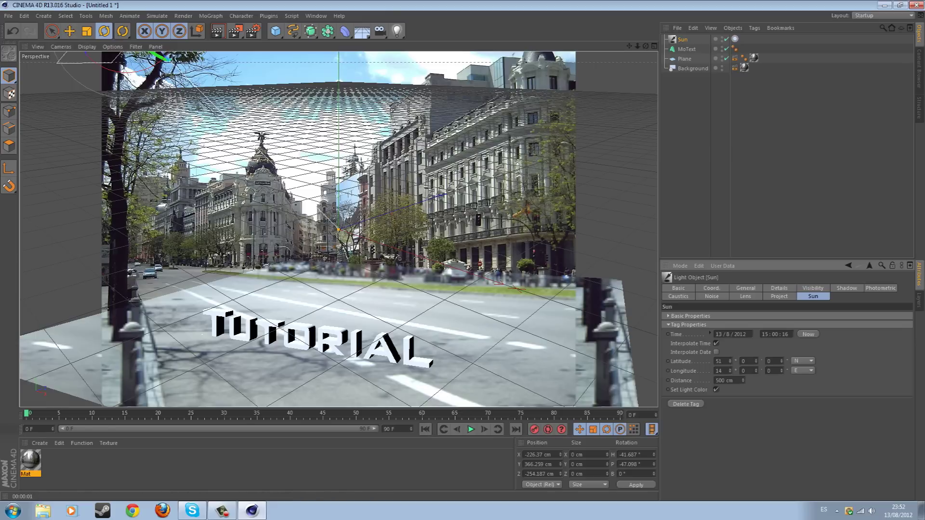
# Create a new material Mat.1 and set its colour to pure black (0, 0, 0)
pyautogui.click(40, 442)
pyautogui.click(67, 360)
pyautogui.doubleClick(30, 460)
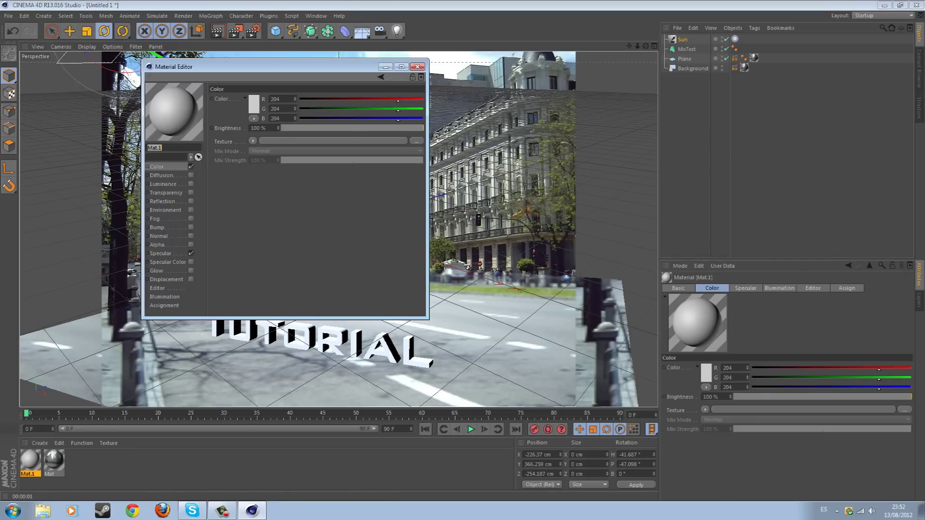
pyautogui.click(252, 141)
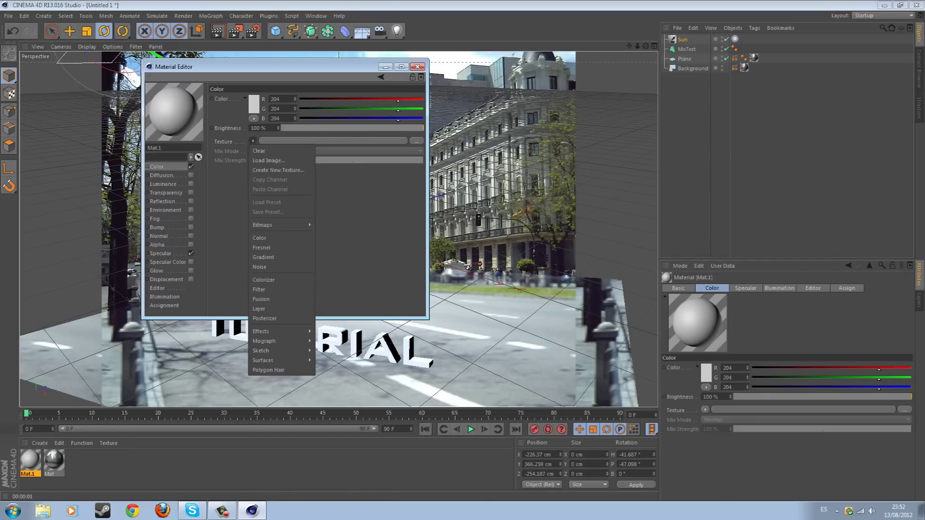
pyautogui.click(269, 161)
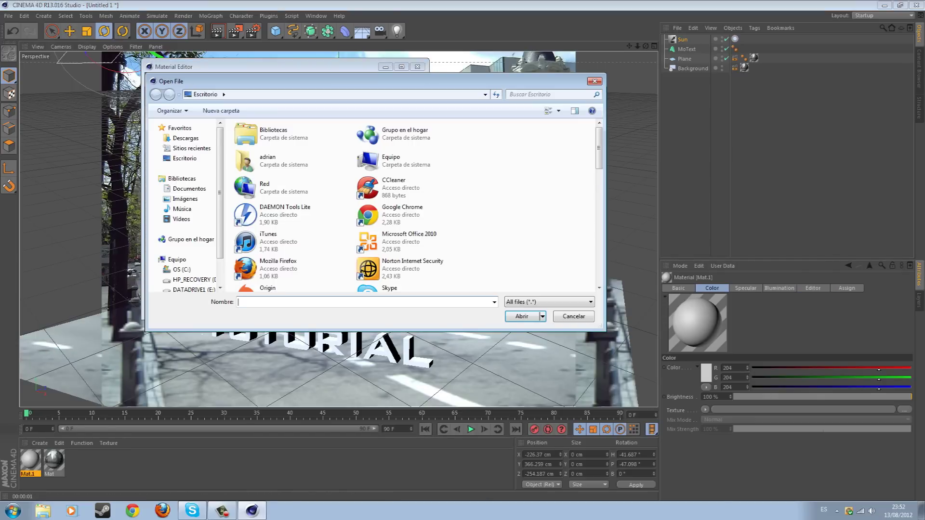
pyautogui.click(594, 81)
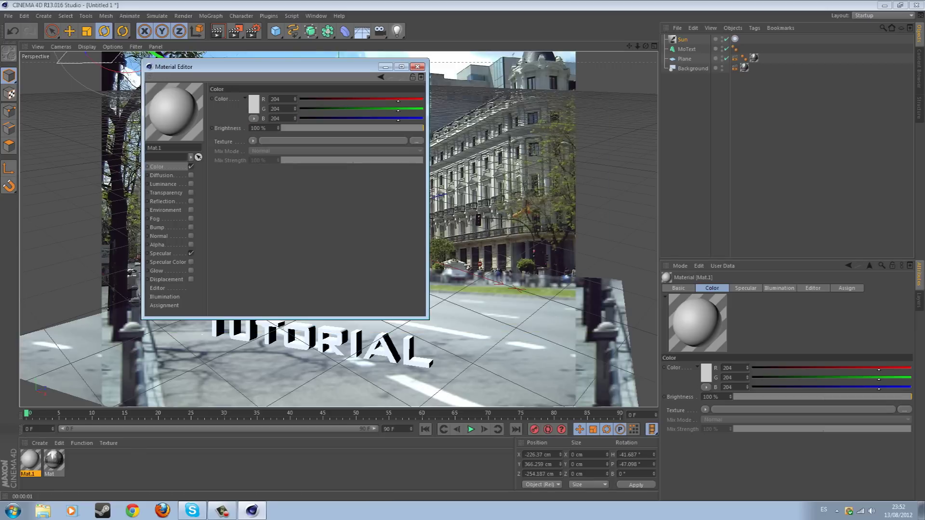
pyautogui.write('0')
pyautogui.press('Tab')
pyautogui.write('0')
pyautogui.press('Tab')
pyautogui.write('24')
pyautogui.press('BackSpace')
pyautogui.press('BackSpace')
pyautogui.write('0')
pyautogui.press('Return')
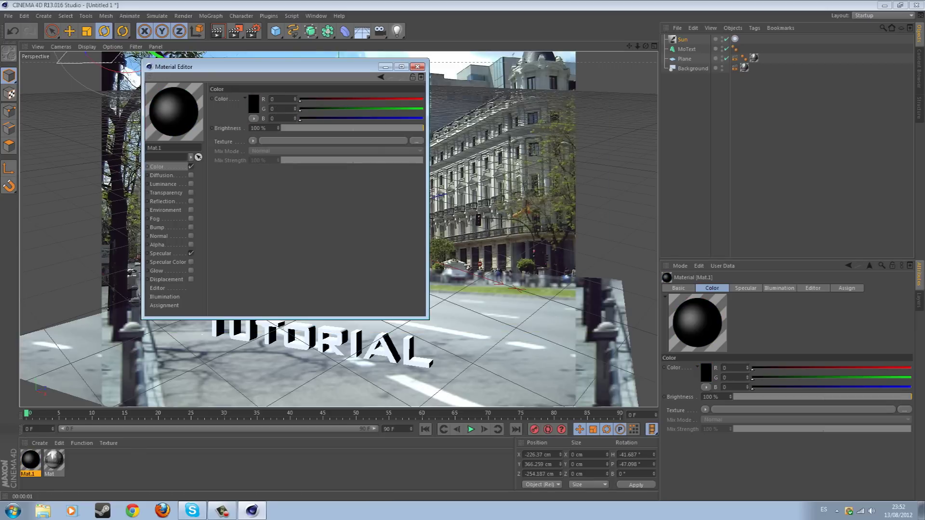
# Enable Reflection using the Madrid street photo as texture, with lowered brightness
pyautogui.click(191, 200)
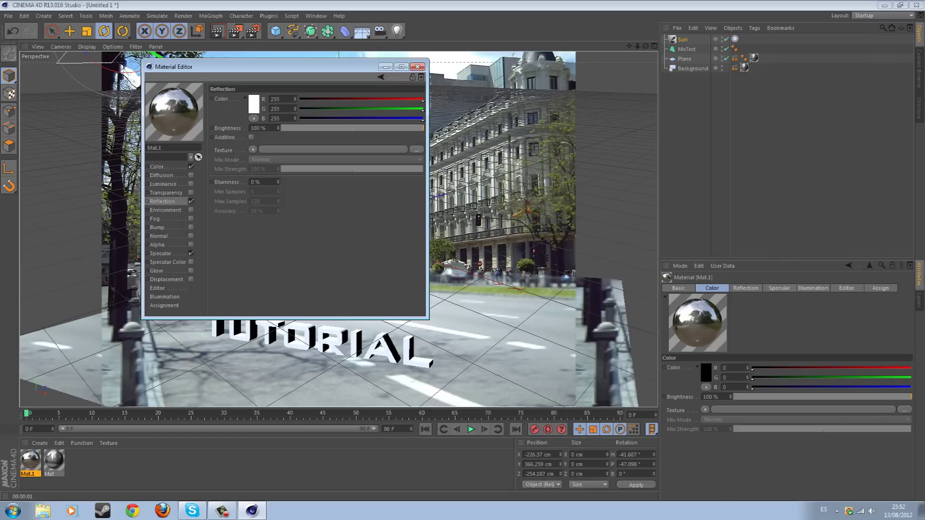
pyautogui.click(416, 149)
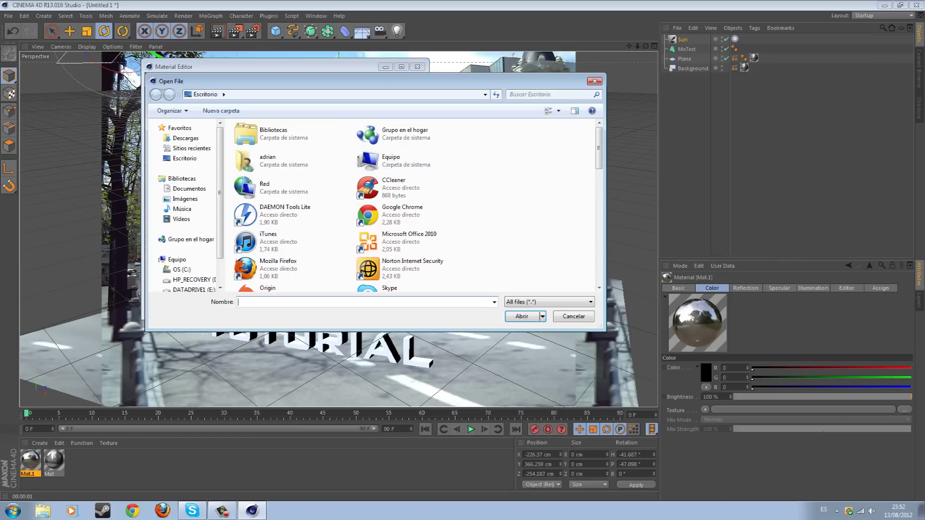
pyautogui.doubleClick(289, 222)
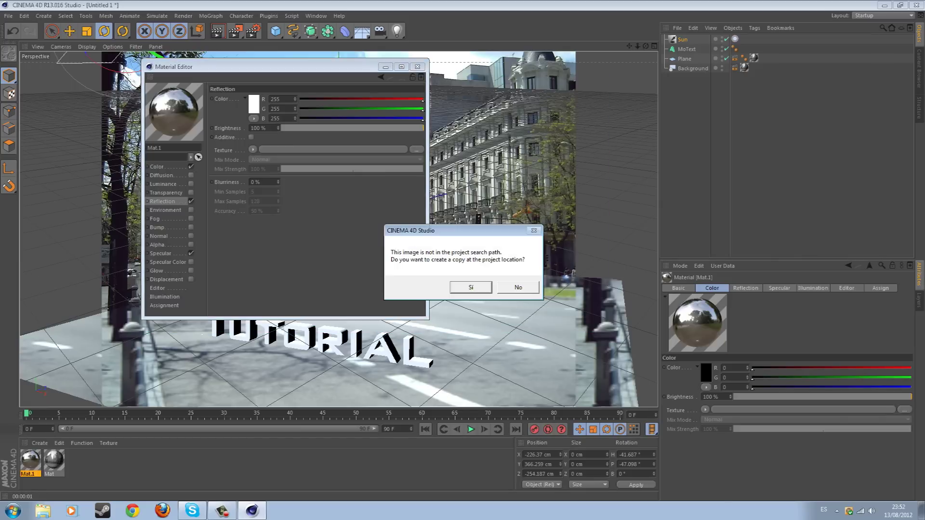
pyautogui.click(471, 287)
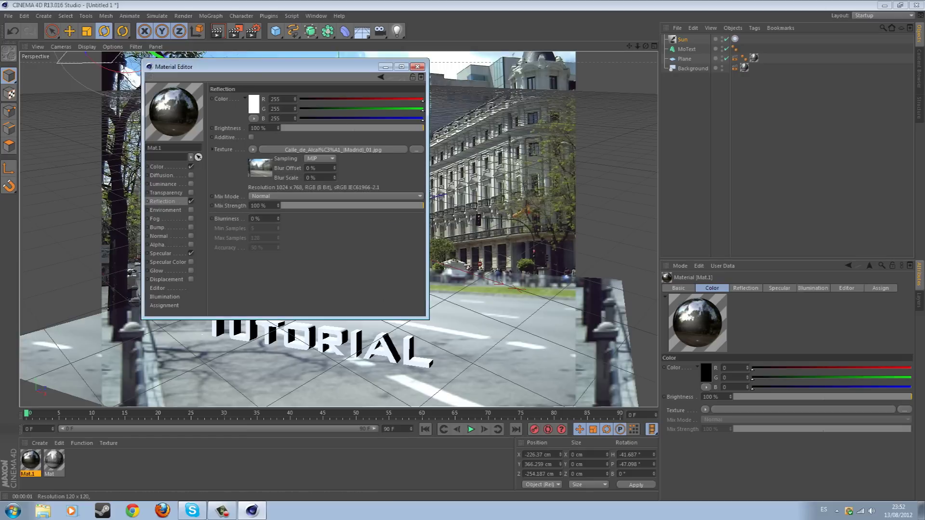
pyautogui.moveTo(423, 128); pyautogui.dragTo(323, 128)
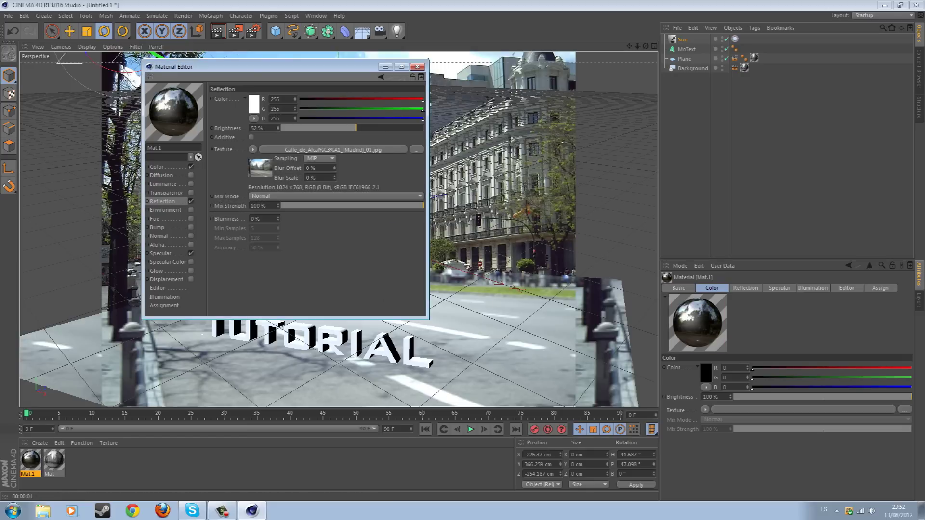
pyautogui.moveTo(323, 127); pyautogui.dragTo(347, 128)
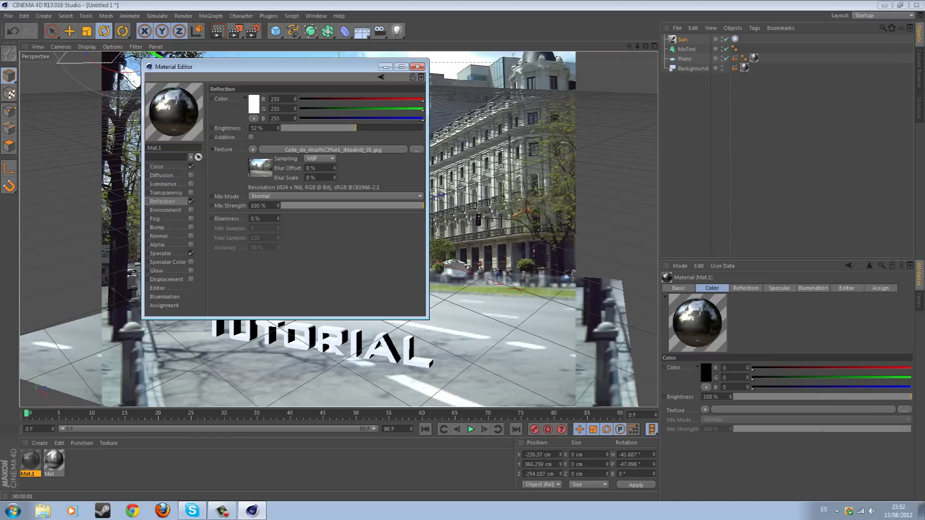
# Enable Environment with the same street photo and apply Mat.1 to the TUTORIAL text
pyautogui.click(191, 210)
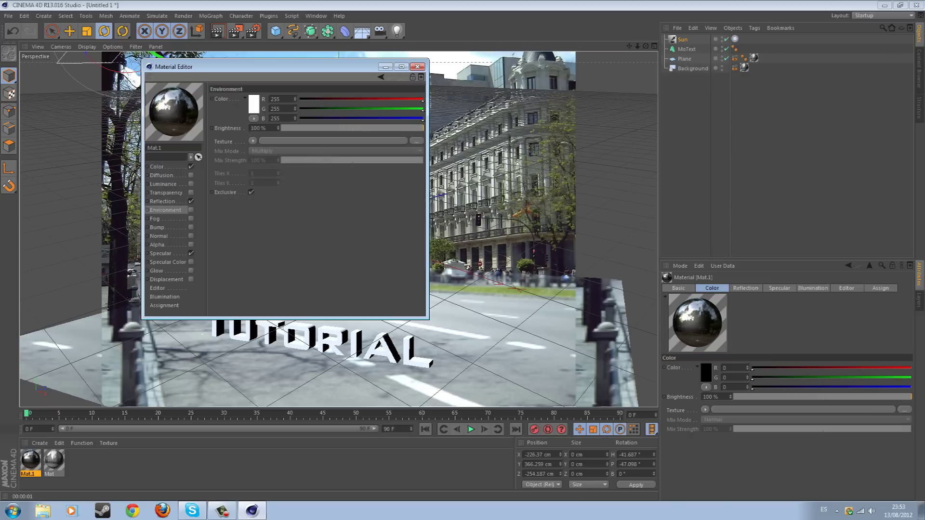
pyautogui.click(253, 140)
pyautogui.click(268, 161)
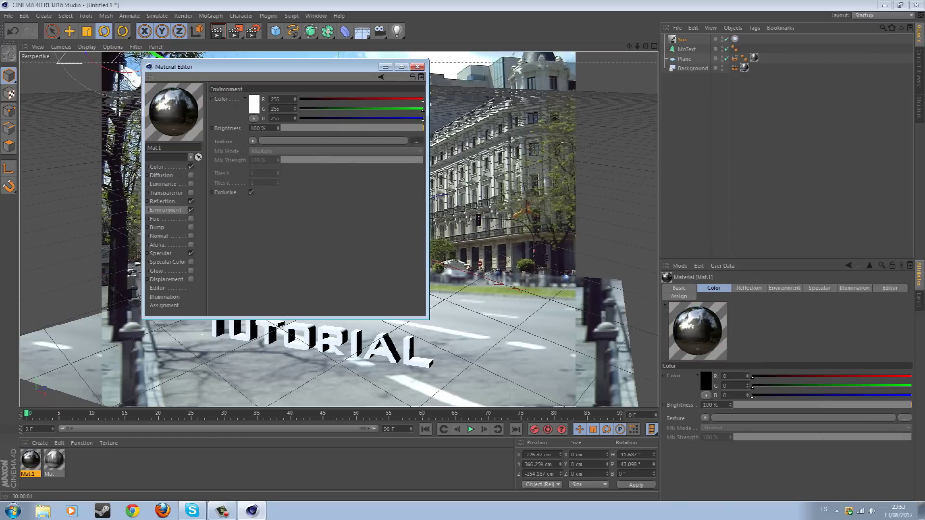
pyautogui.scroll(-3, 289, 250)
pyautogui.click(289, 223)
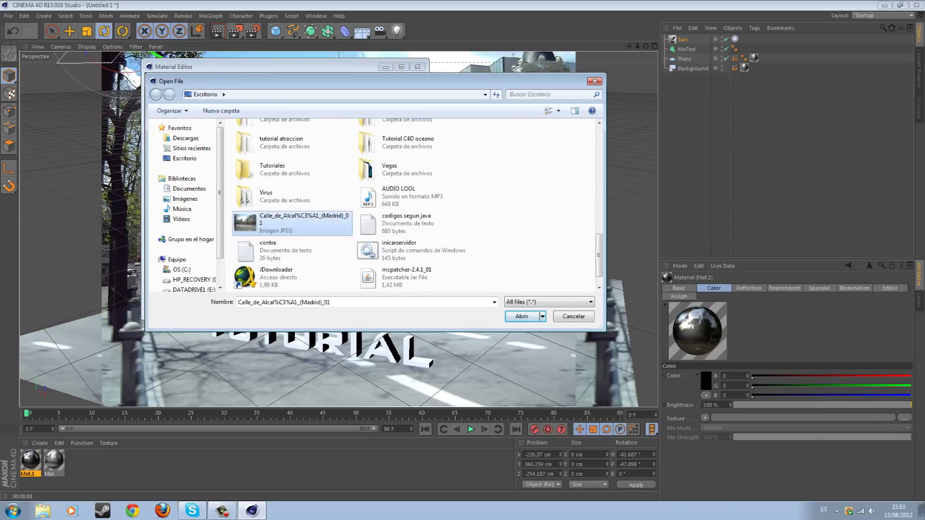
pyautogui.click(522, 316)
pyautogui.press('Return')
pyautogui.click(417, 66)
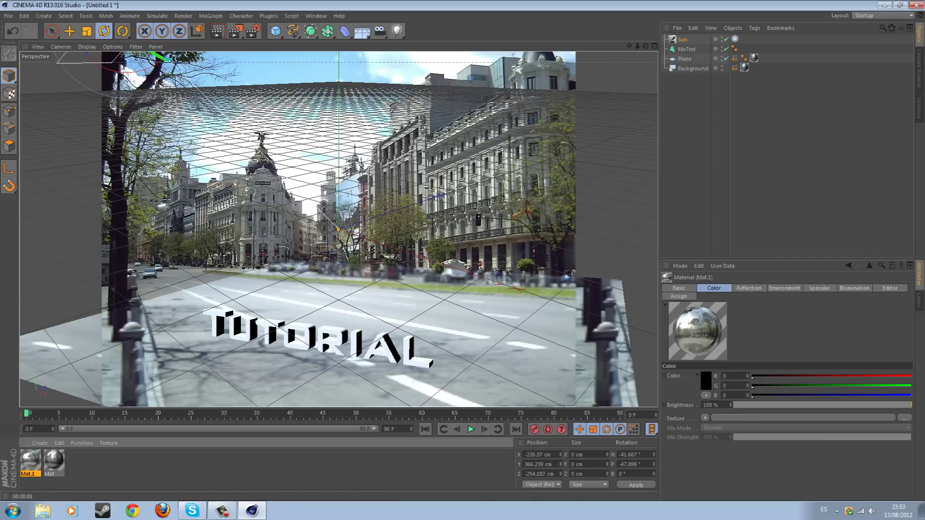
pyautogui.moveTo(30, 460); pyautogui.dragTo(289, 333)
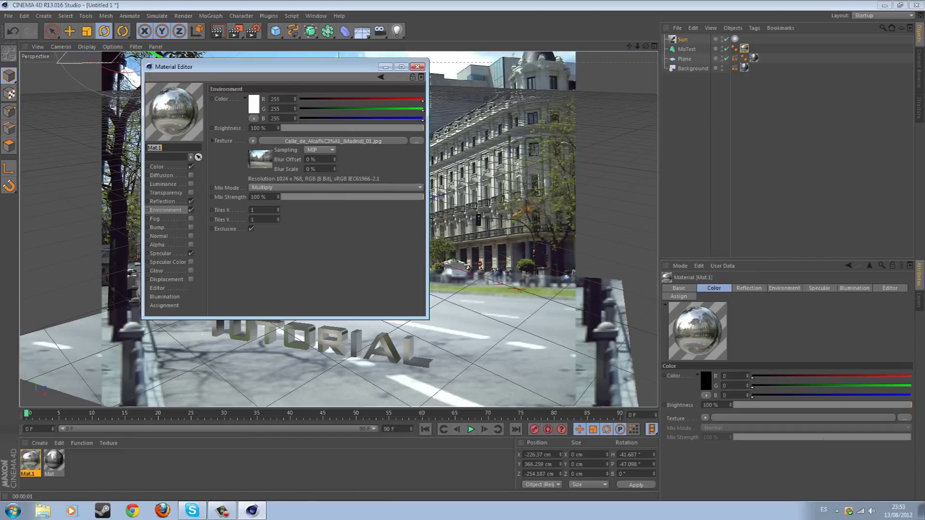
# Review Mat.1's reflection settings, render a viewport preview, and select the ground Plane
pyautogui.click(162, 201)
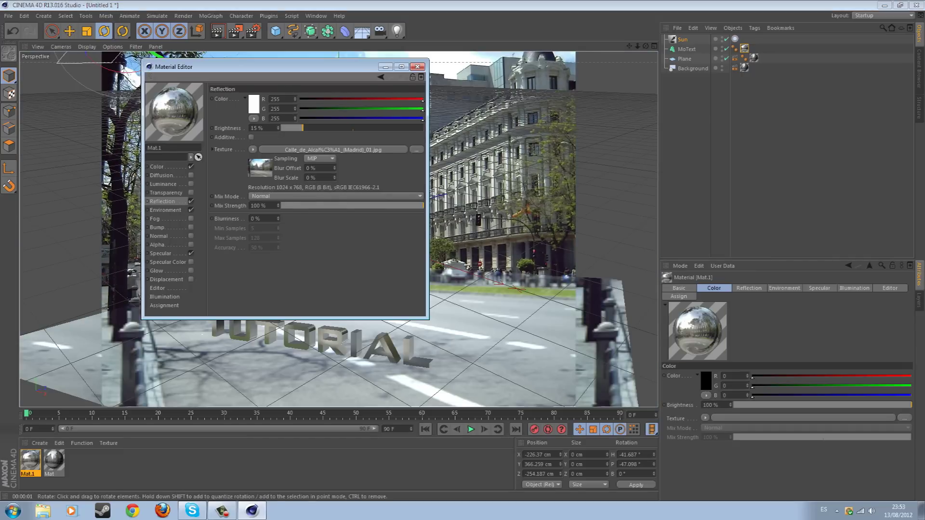
pyautogui.click(417, 66)
pyautogui.click(218, 32)
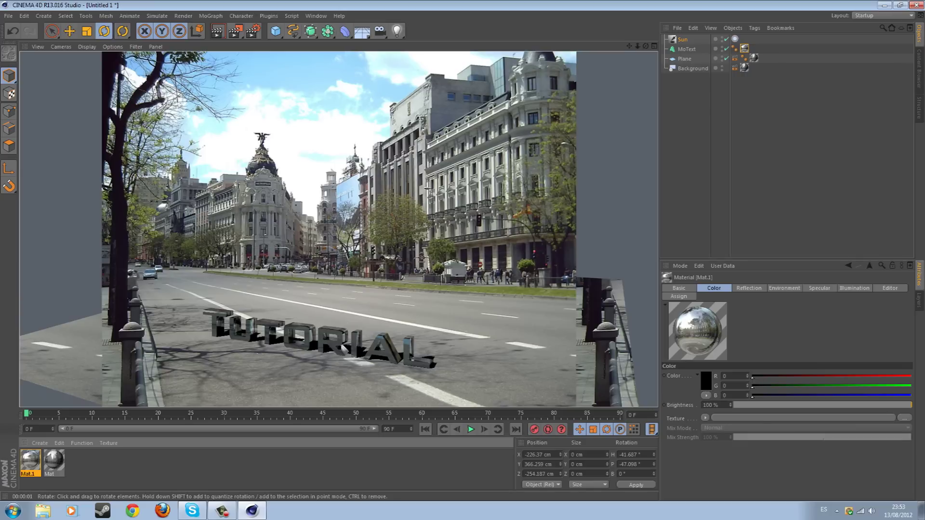
pyautogui.click(684, 59)
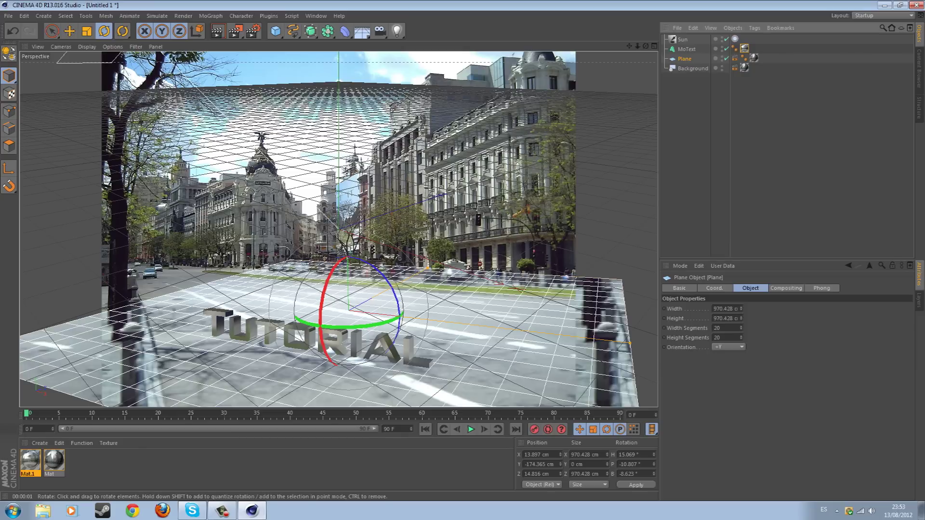
# Preview in the viewport, then render the 800x600 image to the Picture Viewer
pyautogui.click(217, 31)
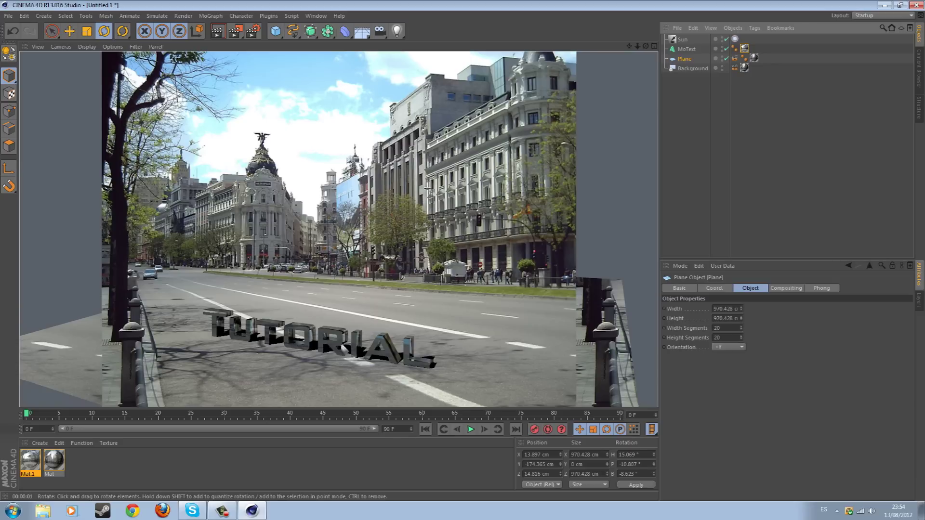
pyautogui.hotkey('shift', 'r')
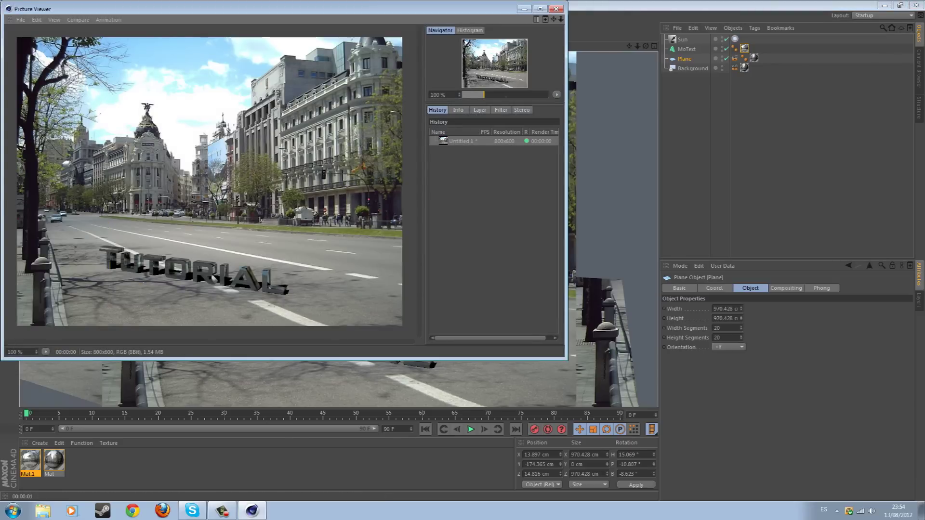
# Enable the Picture Viewer filter with saturation 50%, slightly lower exposure and brightness 0%
pyautogui.click(501, 109)
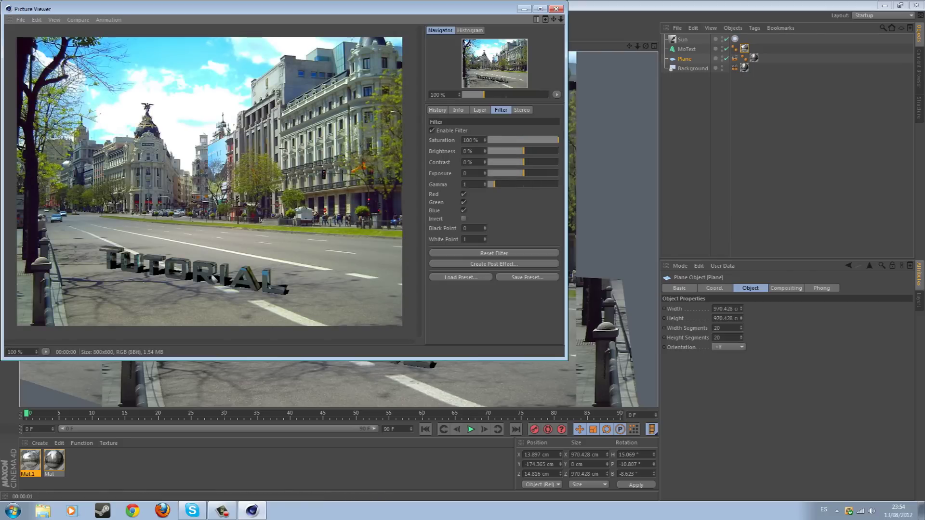
pyautogui.moveTo(557, 140)
pyautogui.mouseDown()
pyautogui.moveTo(488, 139)
pyautogui.moveTo(557, 139)
pyautogui.mouseUp()
pyautogui.moveTo(485, 173); pyautogui.dragTo(485, 168)
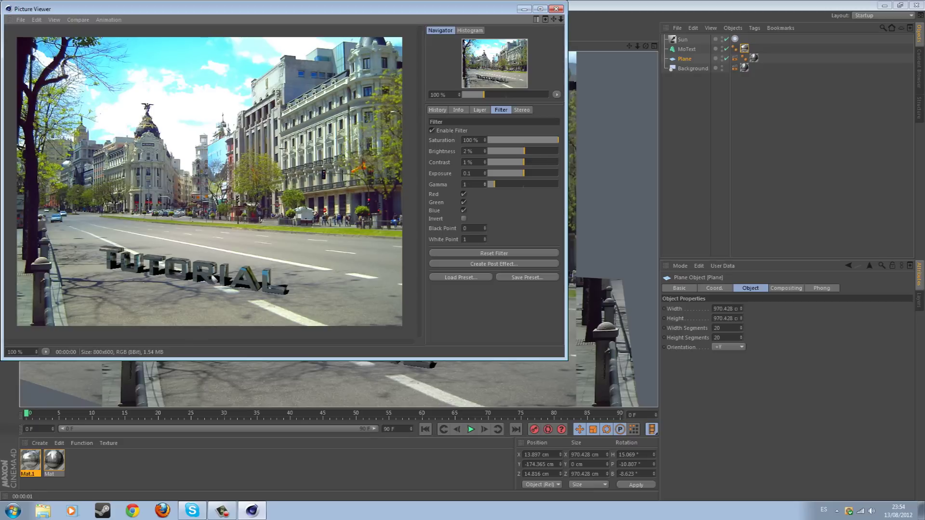
pyautogui.doubleClick(467, 140)
pyautogui.write('50')
pyautogui.press('Return')
pyautogui.press('Tab')
pyautogui.press('BackSpace')
pyautogui.write('0')
pyautogui.press('Return')
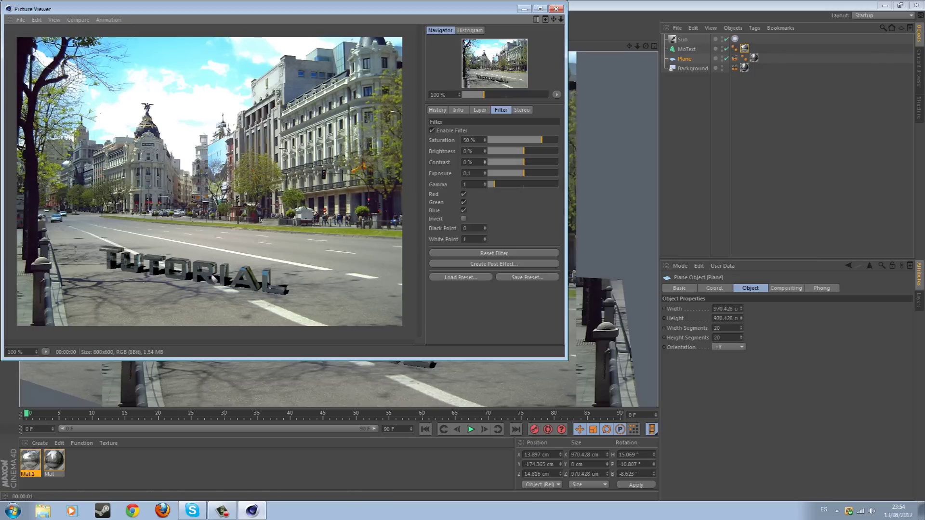
# Fine-tune the filter saturation, trying 52% before settling back on 50%
pyautogui.write('1')
pyautogui.press('Return')
pyautogui.write('52')
pyautogui.press('Return')
pyautogui.write('50')
pyautogui.press('Return')
pyautogui.click(21, 19)
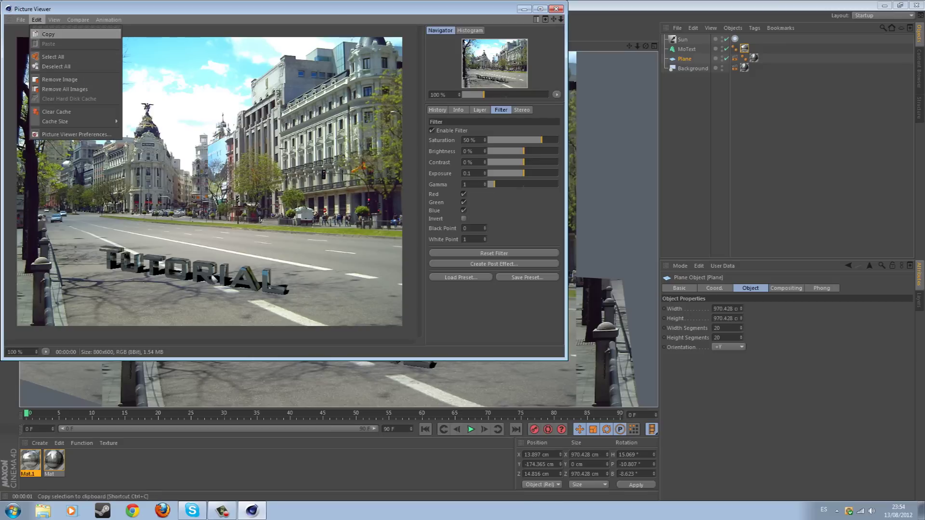
# Set up saving the render as JPEG at quality 100 with Use Filter enabled
pyautogui.click(38, 44)
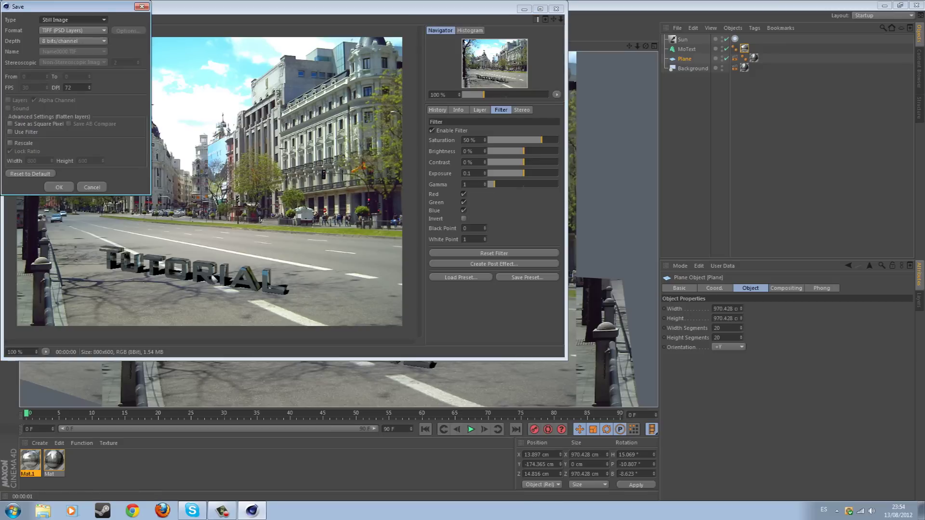
pyautogui.click(10, 131)
pyautogui.click(72, 31)
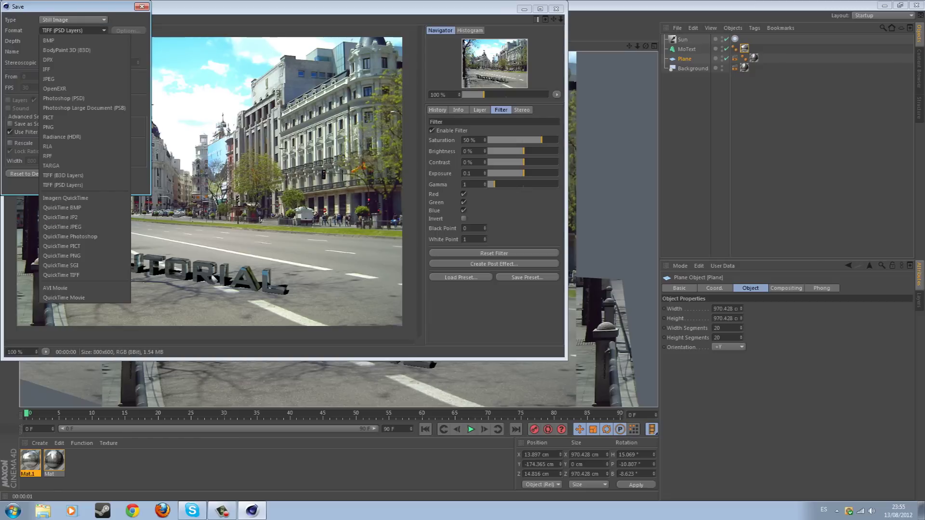
pyautogui.click(48, 78)
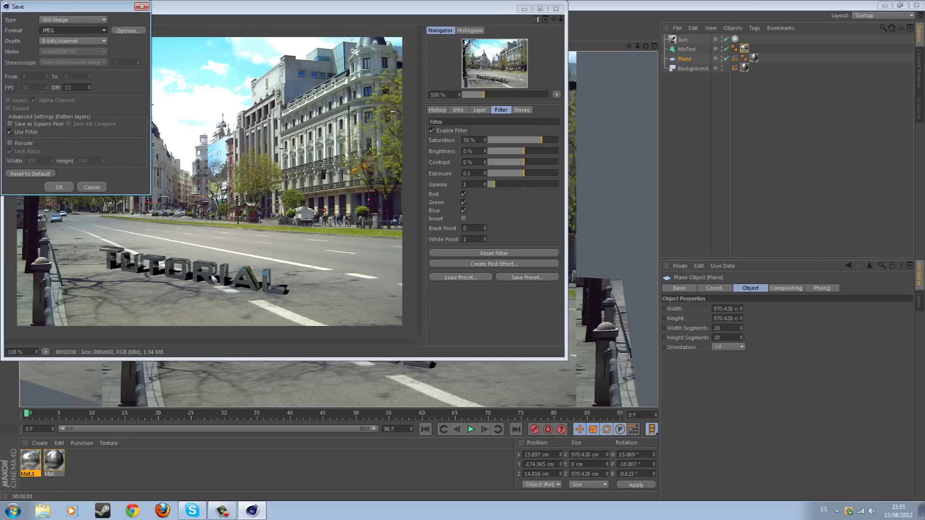
pyautogui.click(127, 31)
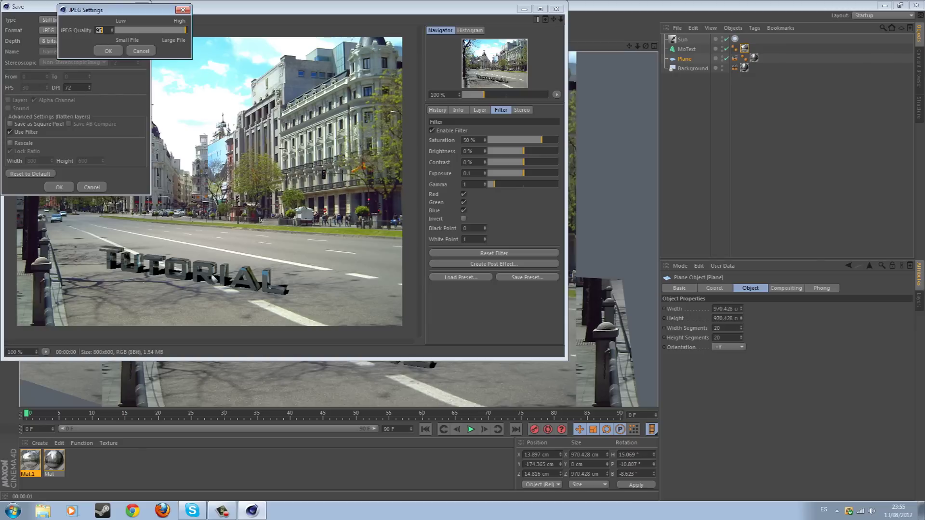
pyautogui.write('100')
pyautogui.press('Return')
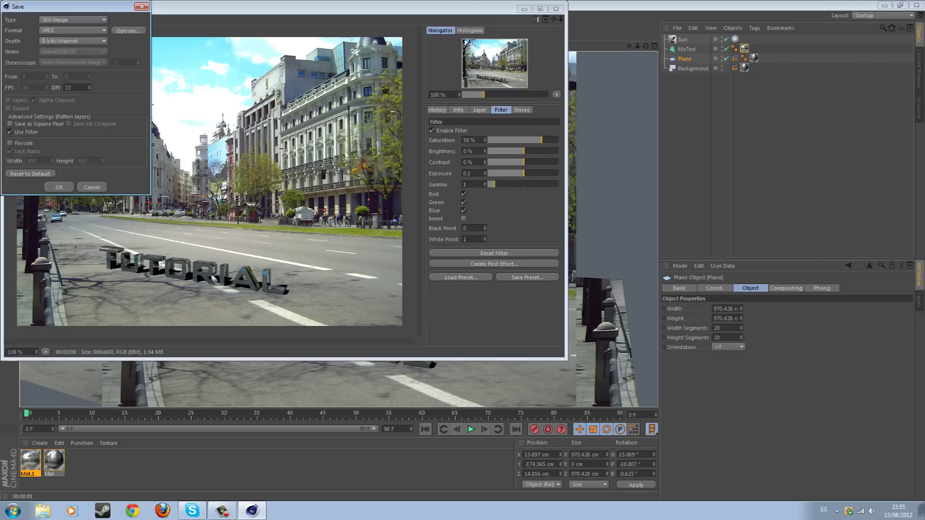
pyautogui.press('Return')
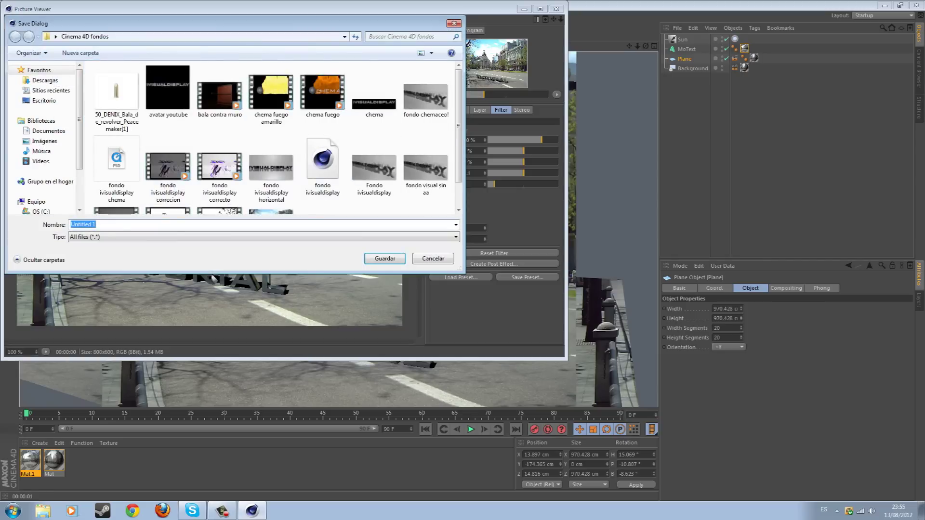
# Save it to the desktop as 'prueba' and close the Picture Viewer
pyautogui.click(44, 100)
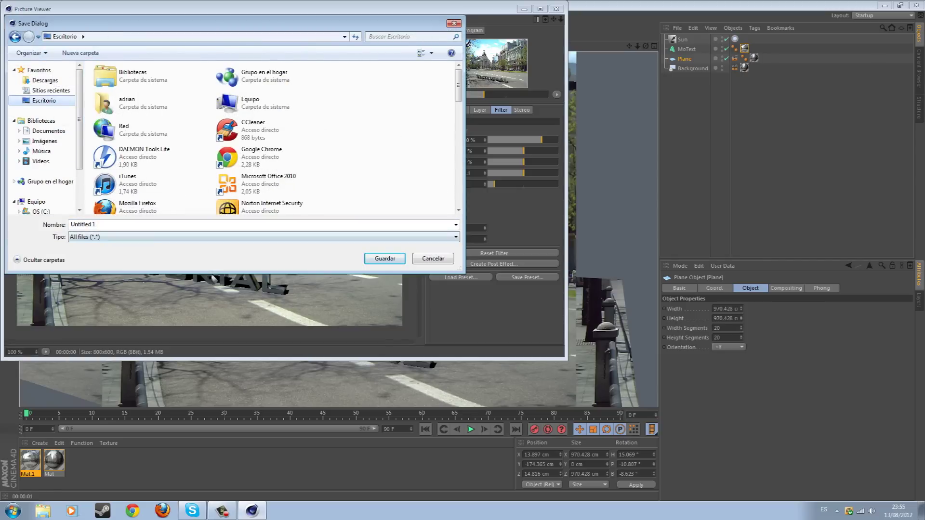
pyautogui.write('prueba')
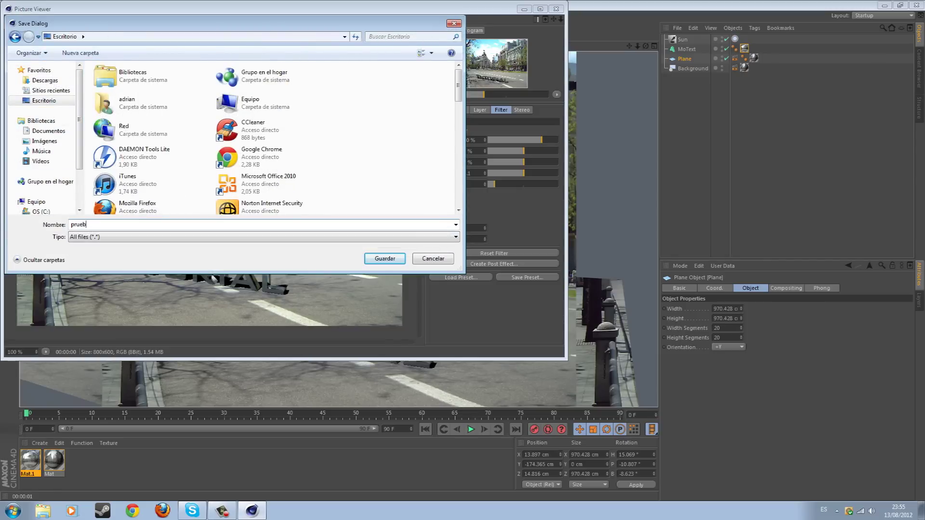
pyautogui.press('Return')
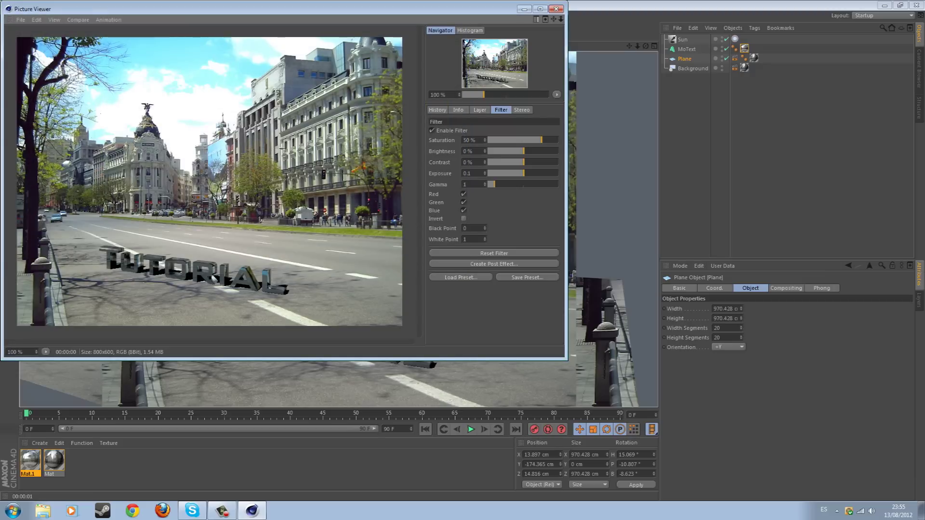
pyautogui.click(556, 8)
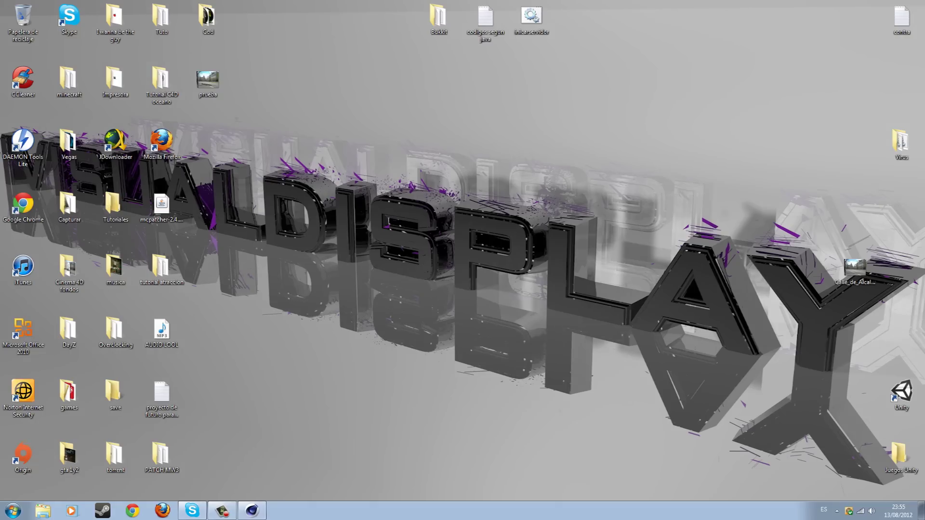
# View the prueba JPEG full screen in Photo Viewer, then close it and restore Cinema 4D
pyautogui.doubleClick(208, 82)
pyautogui.click(481, 220)
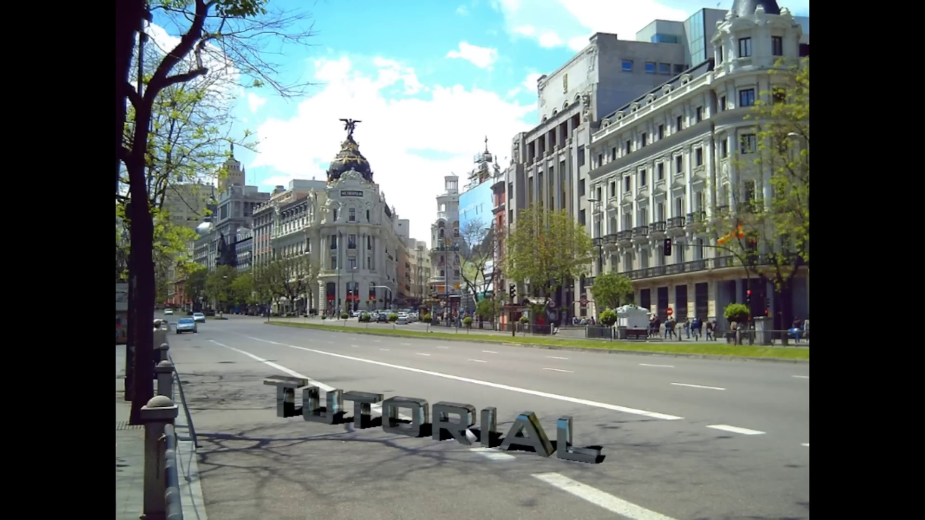
pyautogui.press('Escape')
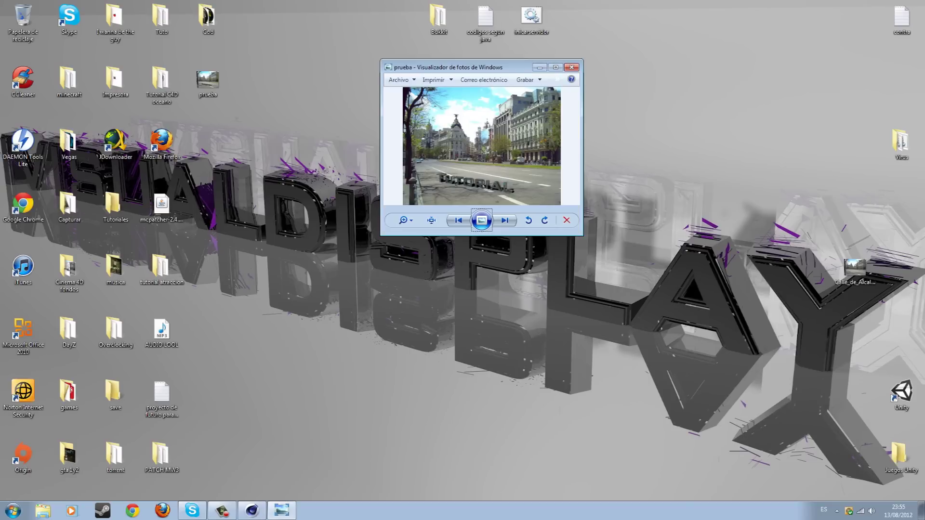
pyautogui.click(571, 67)
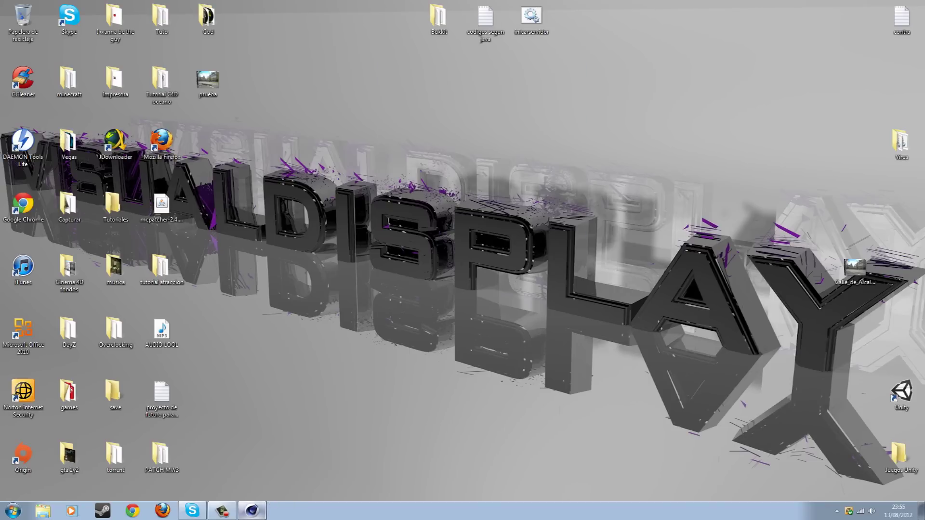
pyautogui.click(251, 510)
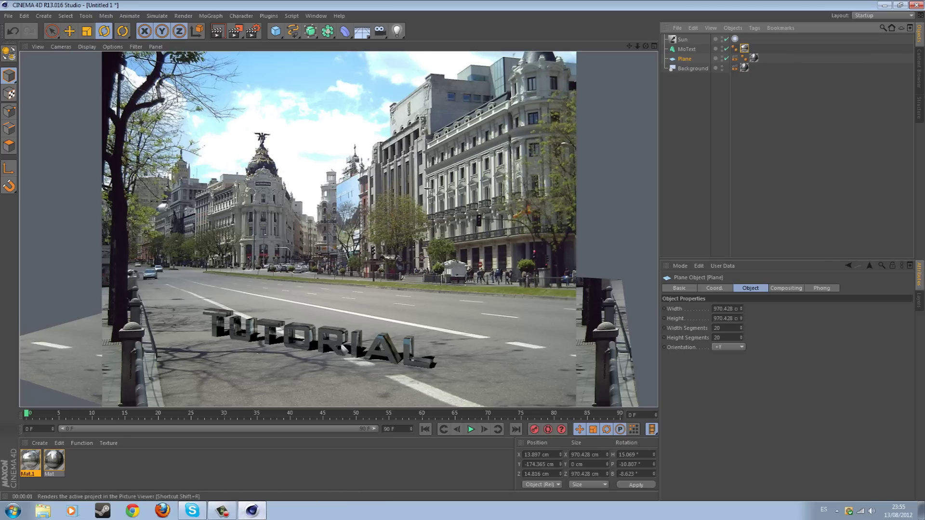
# Choose the 1920 x 1200 output preset and render the street scene in the viewport
pyautogui.click(253, 31)
pyautogui.click(81, 41)
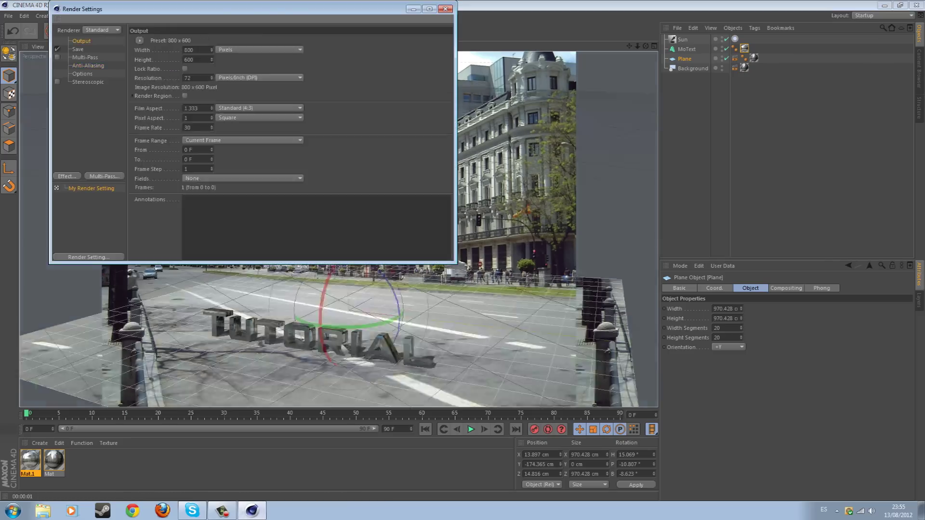
pyautogui.click(139, 40)
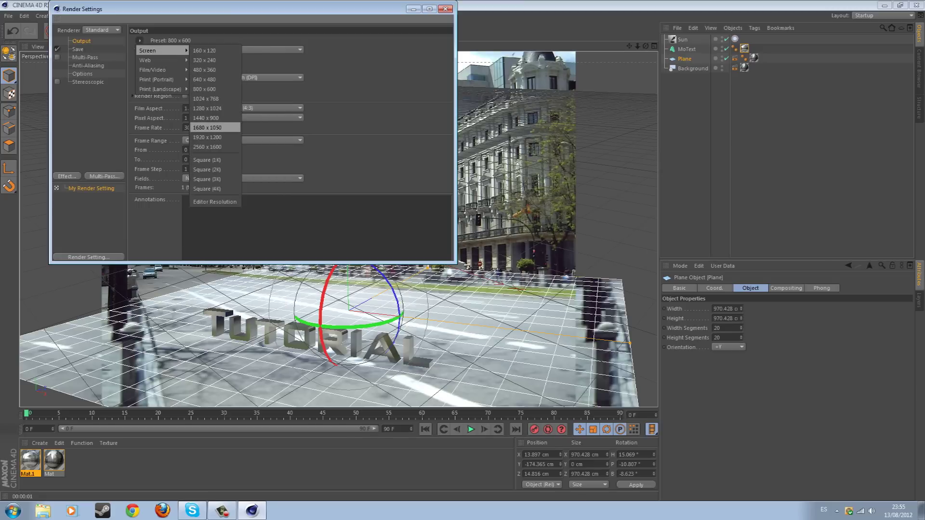
pyautogui.click(207, 138)
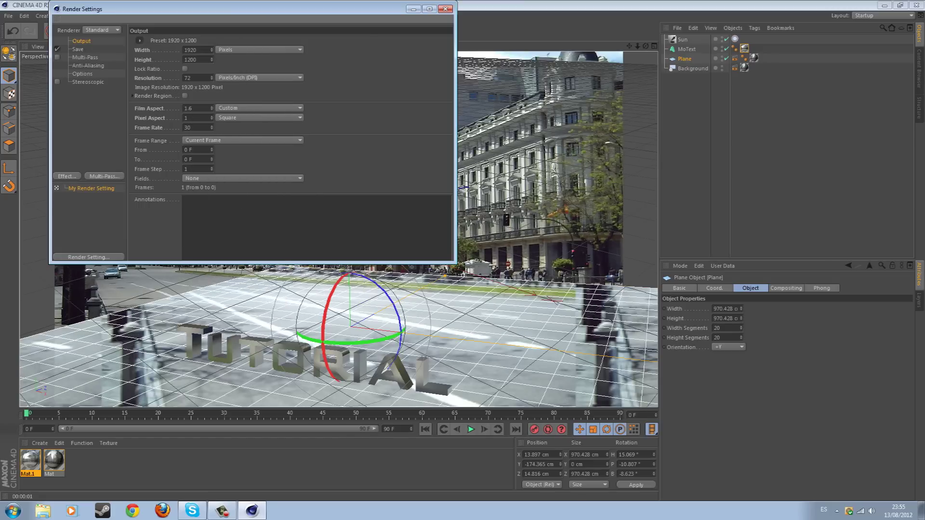
pyautogui.click(445, 9)
pyautogui.click(218, 31)
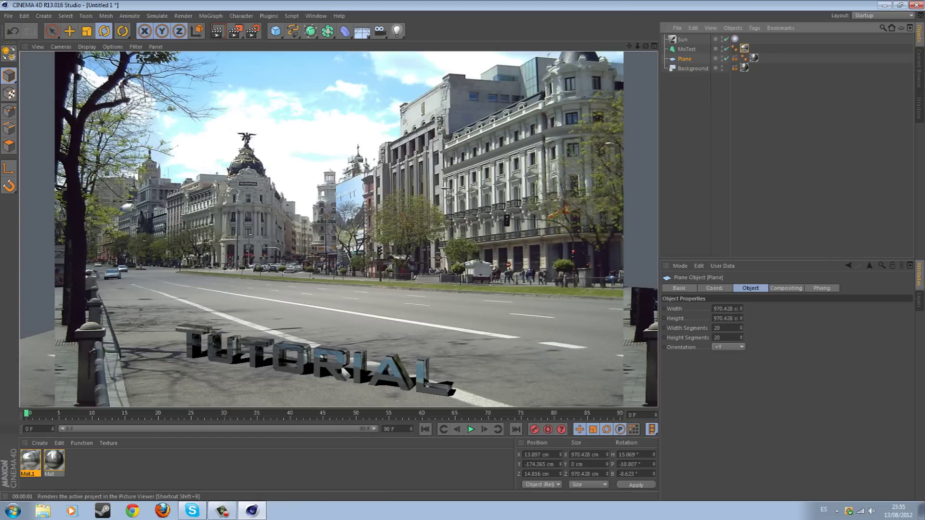
# Render to the Picture Viewer, save as JPEG 'Untitled 1', then open it from the desktop
pyautogui.click(235, 32)
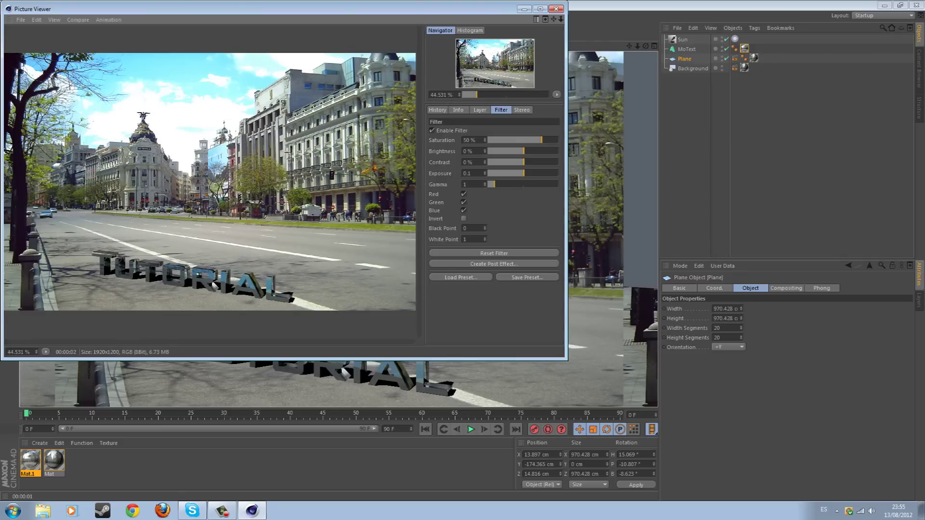
pyautogui.click(20, 19)
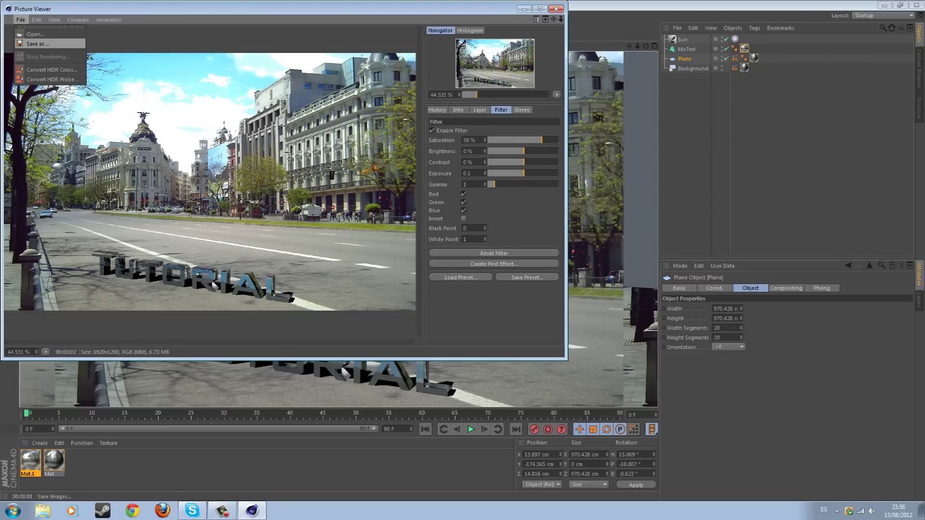
pyautogui.click(43, 43)
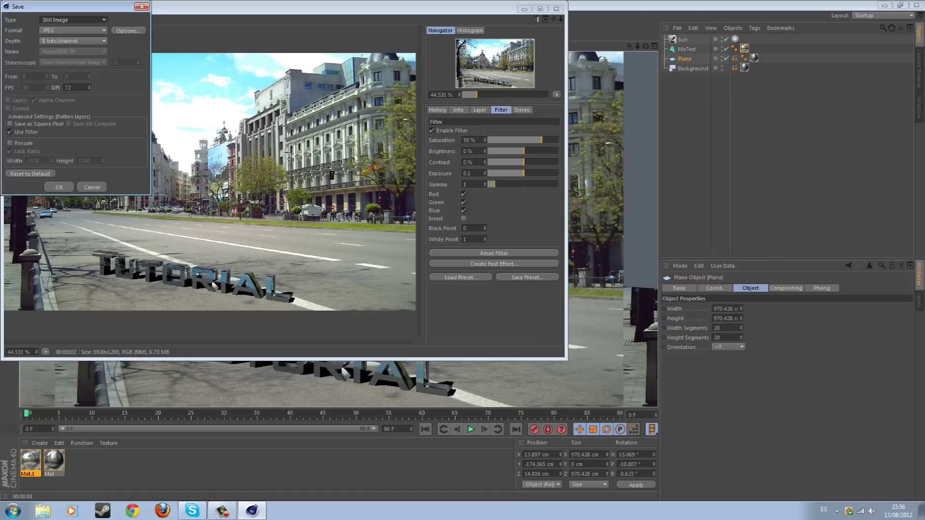
pyautogui.press('Return')
pyautogui.press('Return')
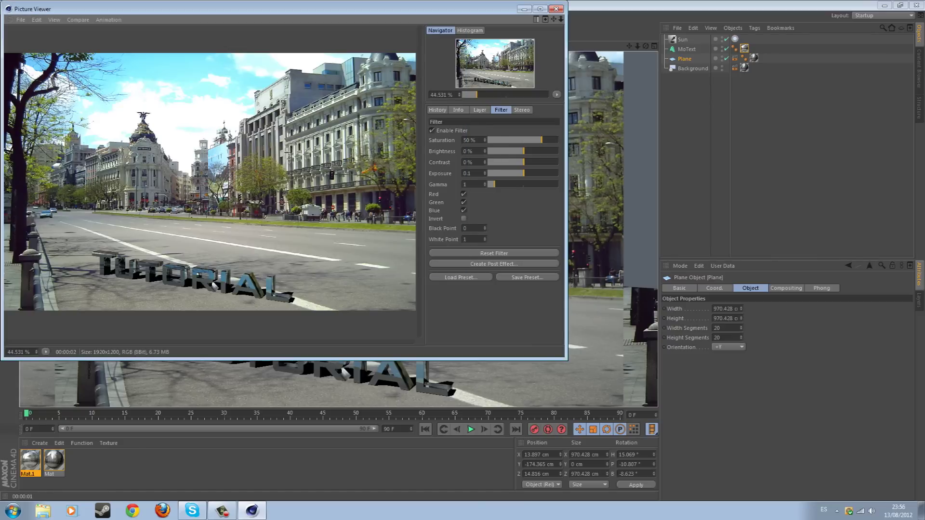
pyautogui.hotkey('alt', 'F4')
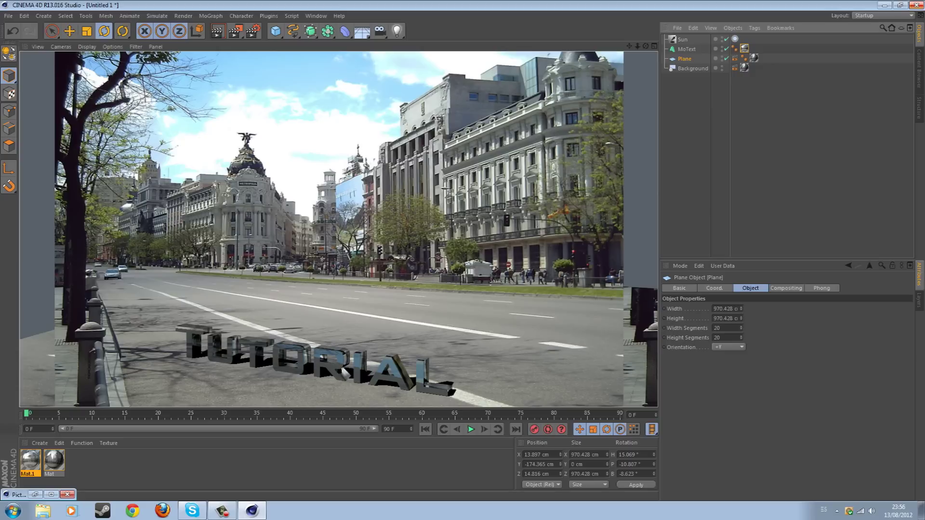
pyautogui.press('super+d')
pyautogui.press('Return')
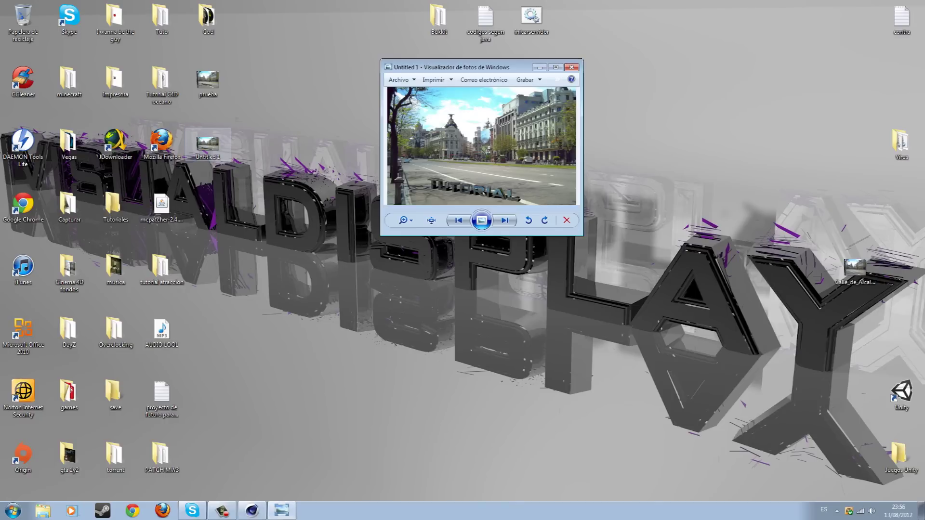
# View Untitled 1 full screen twice against the original street photo, then return to Cinema 4D
pyautogui.hotkey('alt', 'F4')
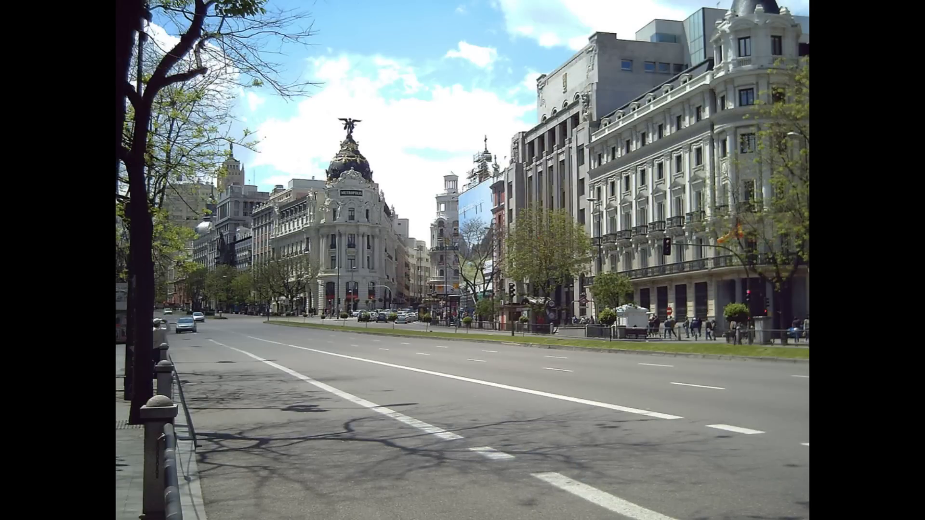
pyautogui.press('Escape')
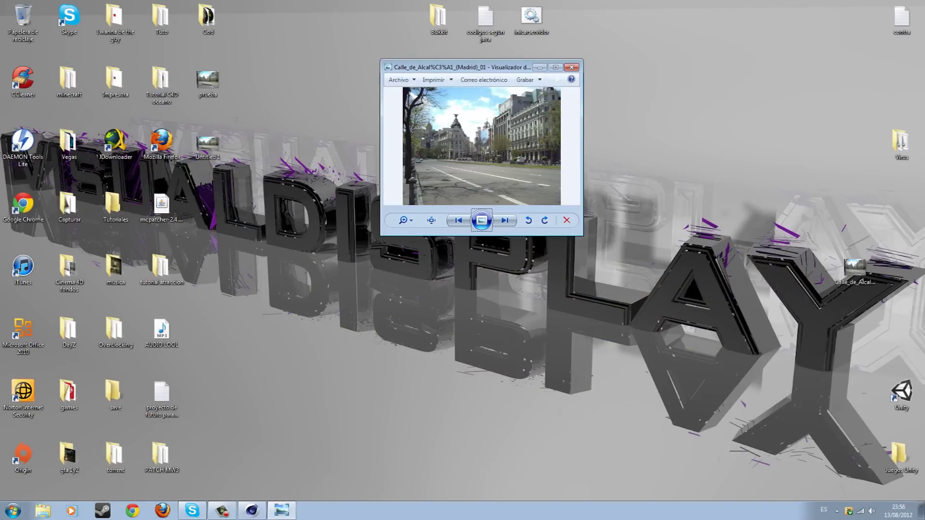
pyautogui.click(571, 67)
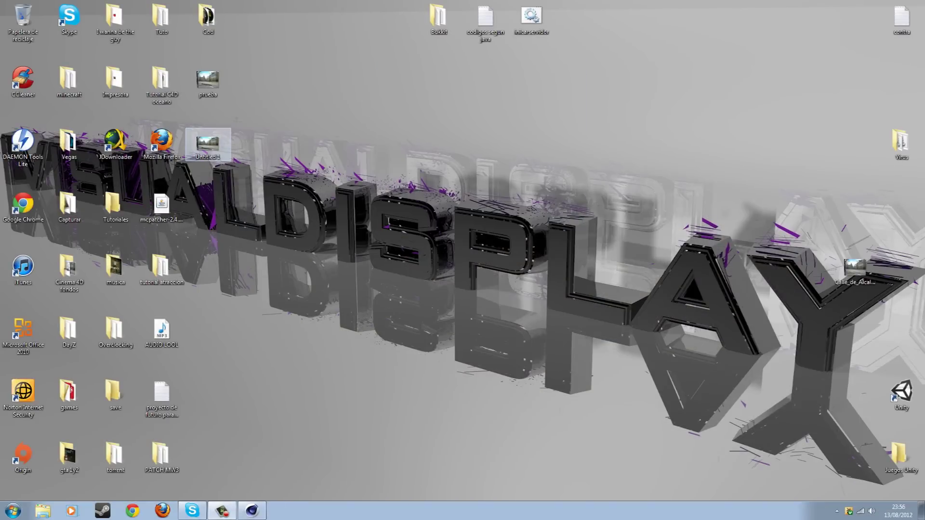
pyautogui.doubleClick(207, 145)
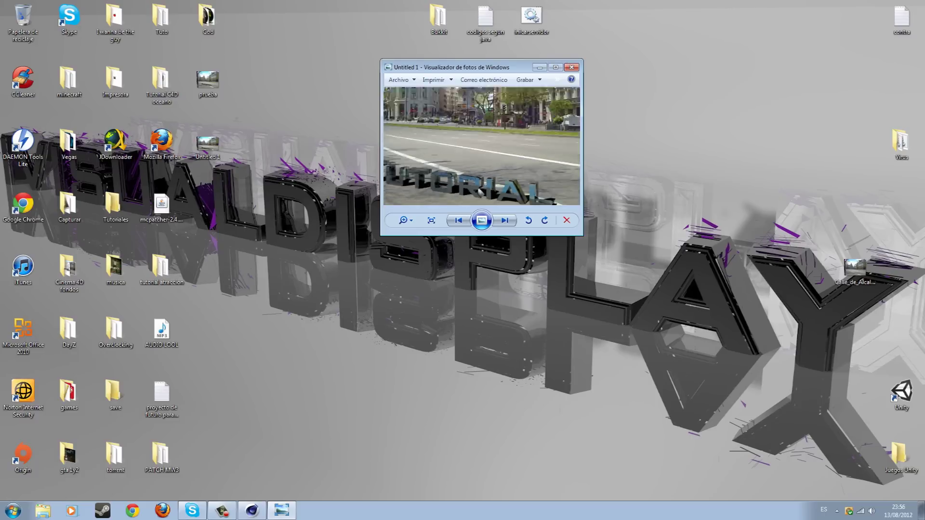
pyautogui.hotkey('alt', 'F4')
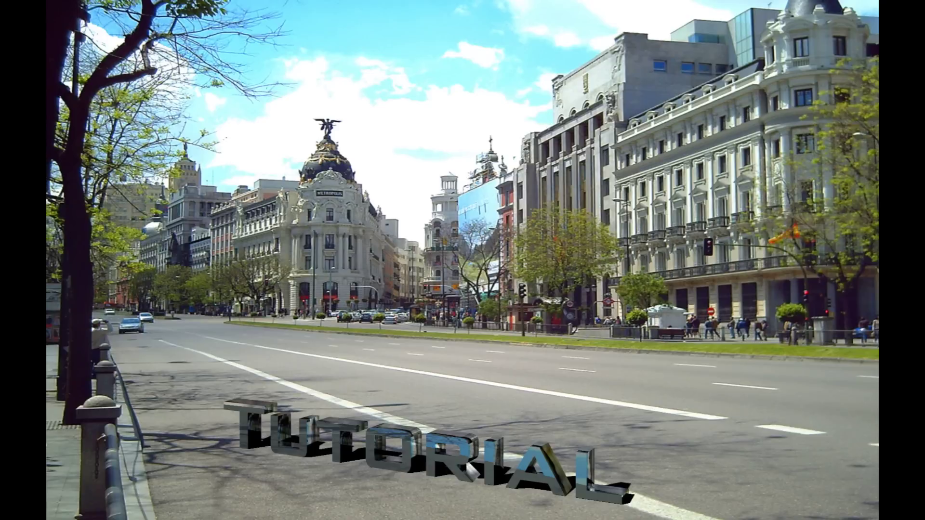
pyautogui.press('Escape')
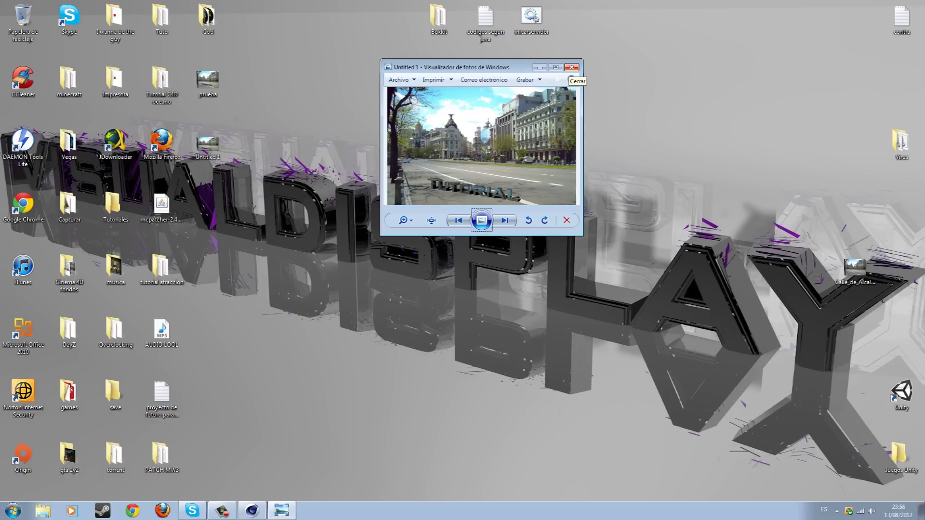
pyautogui.click(571, 67)
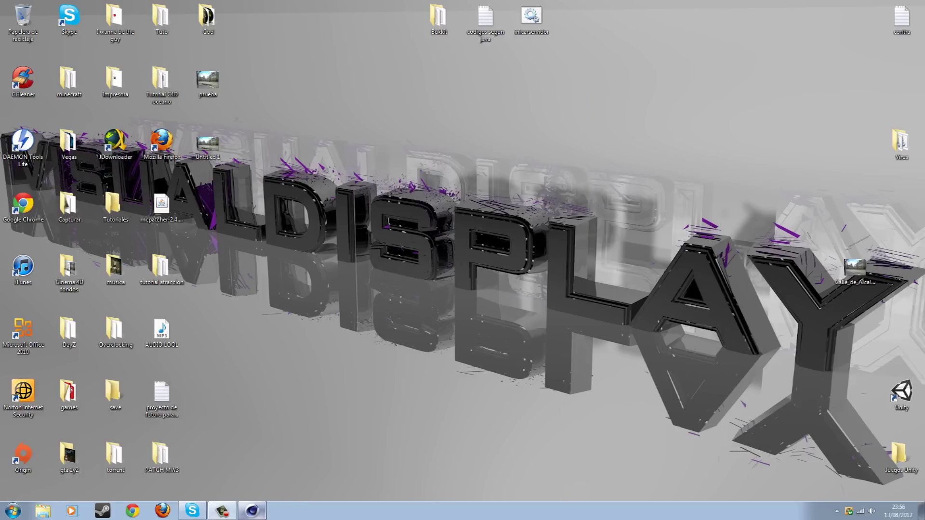
pyautogui.click(251, 511)
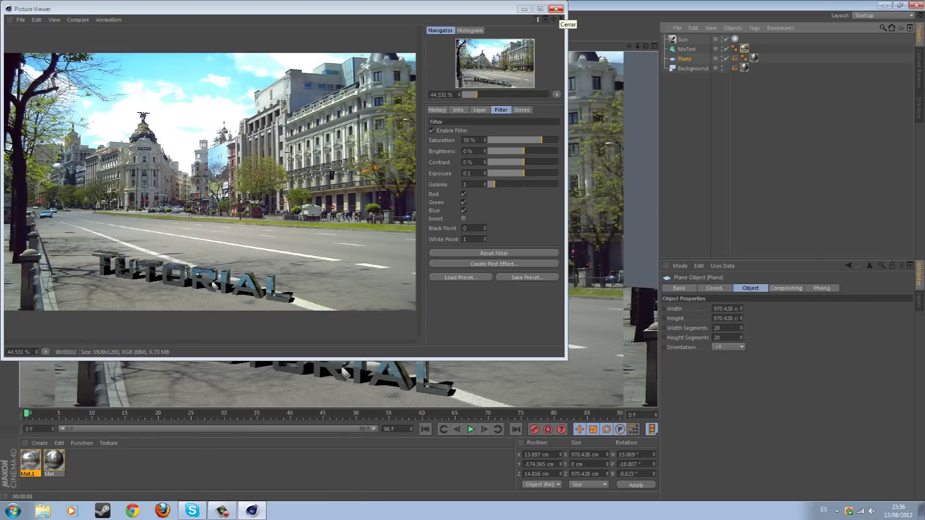
# Close the Picture Viewer with the rendered image and minimize Cinema 4D to the desktop
pyautogui.click(555, 9)
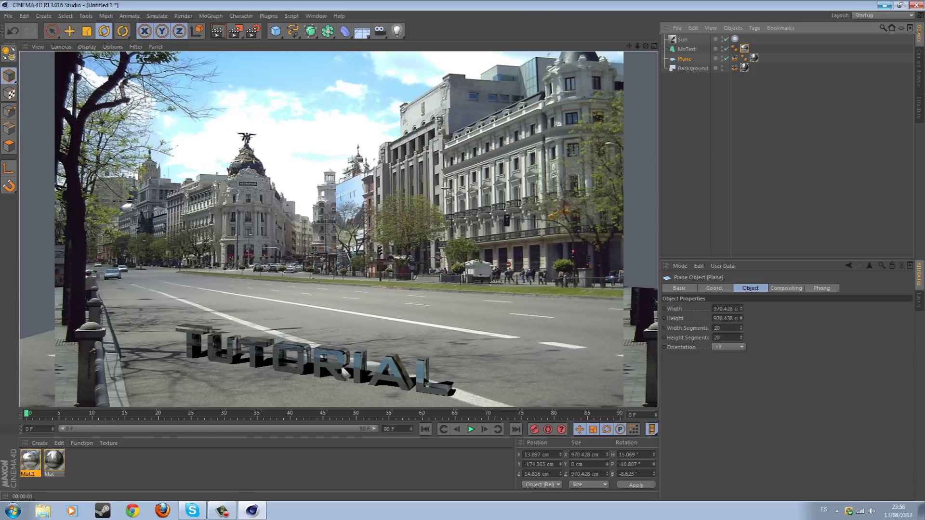
pyautogui.click(884, 5)
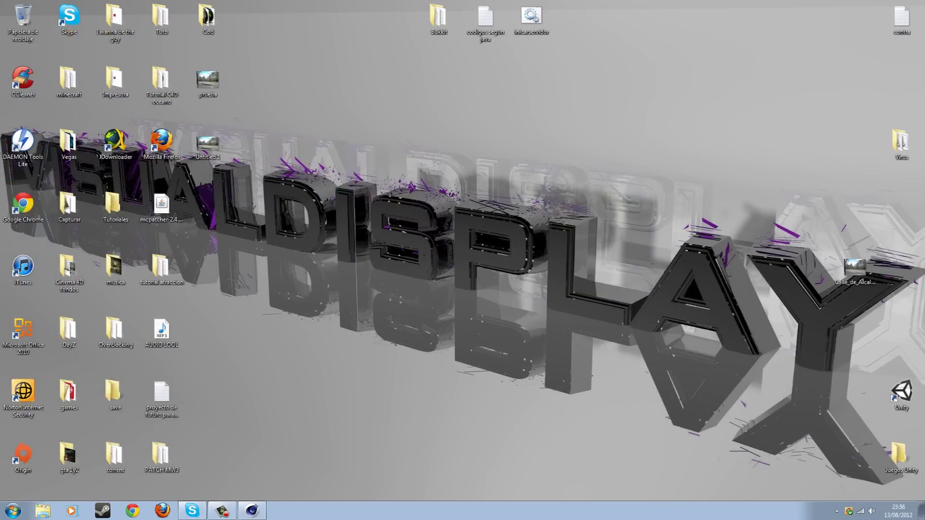